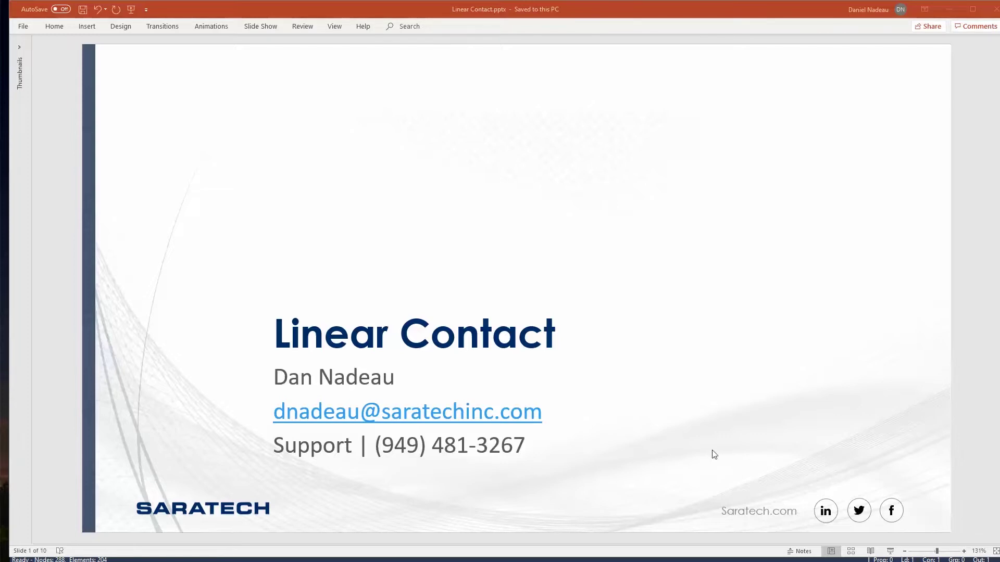
# Read through the Linear Contact slides, from contact types and setup to connectors, convergence and contact results
pyautogui.scroll(-1, 714, 455)
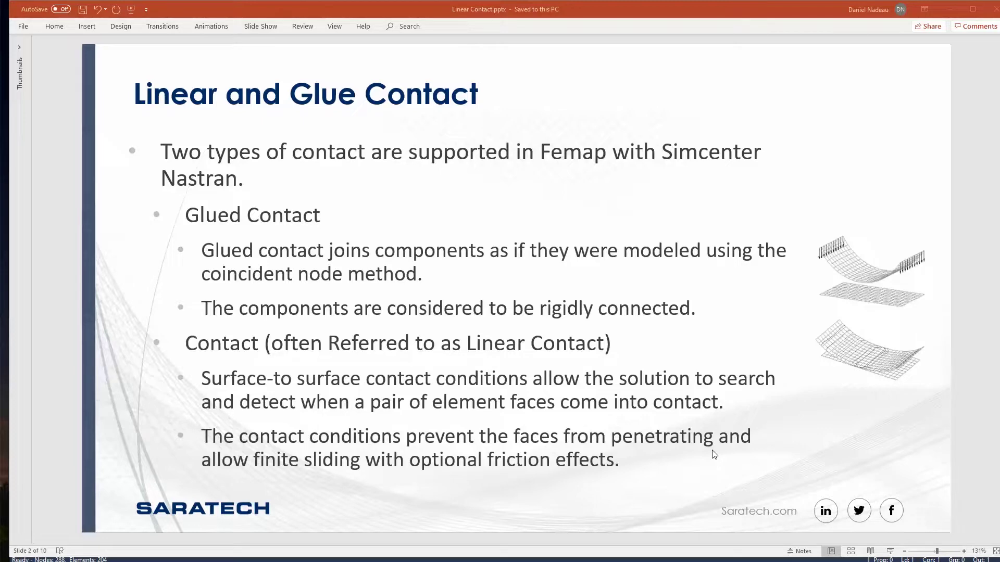
pyautogui.scroll(-1, 714, 455)
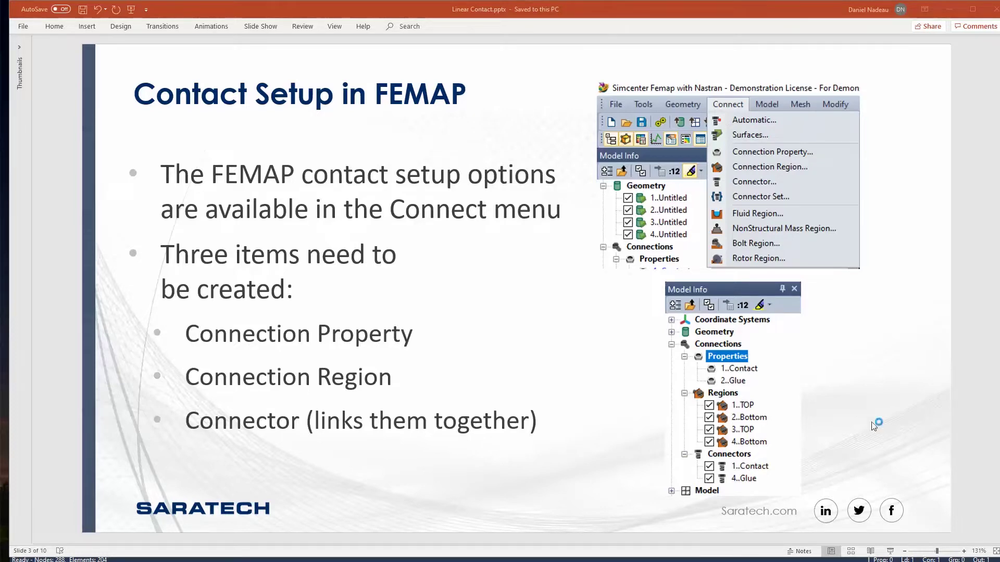
pyautogui.scroll(-1, 873, 426)
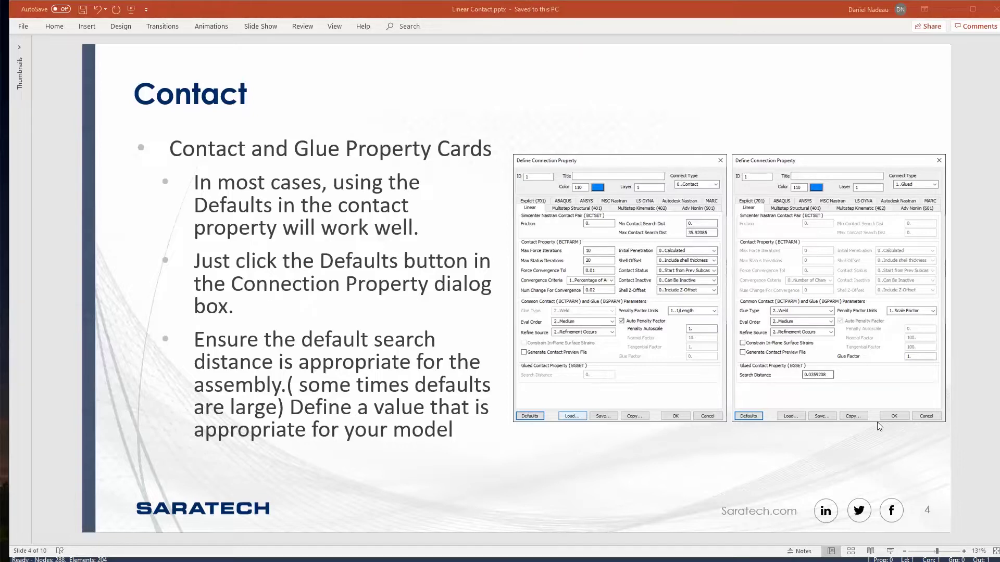
pyautogui.scroll(-1, 879, 425)
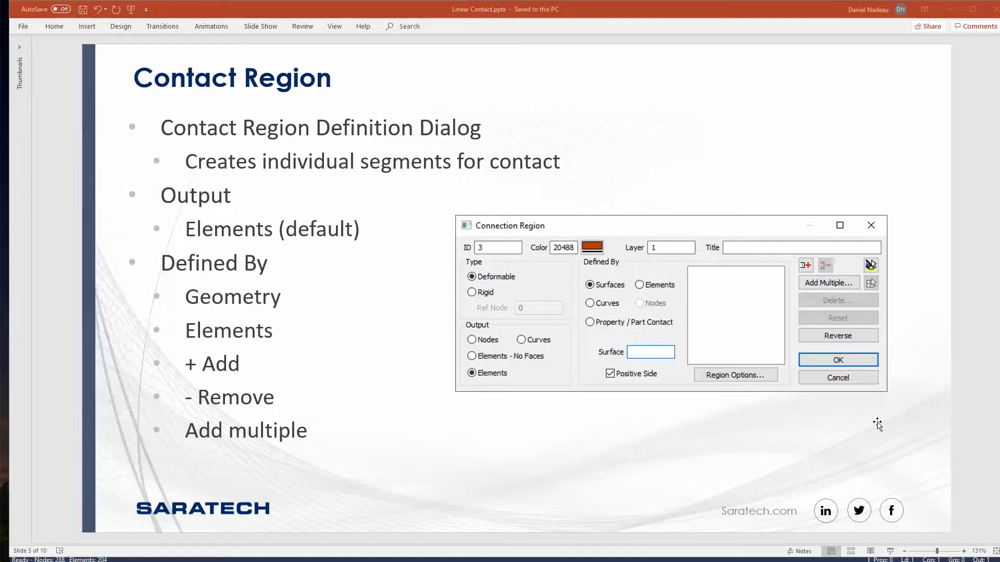
pyautogui.press('pagedown')
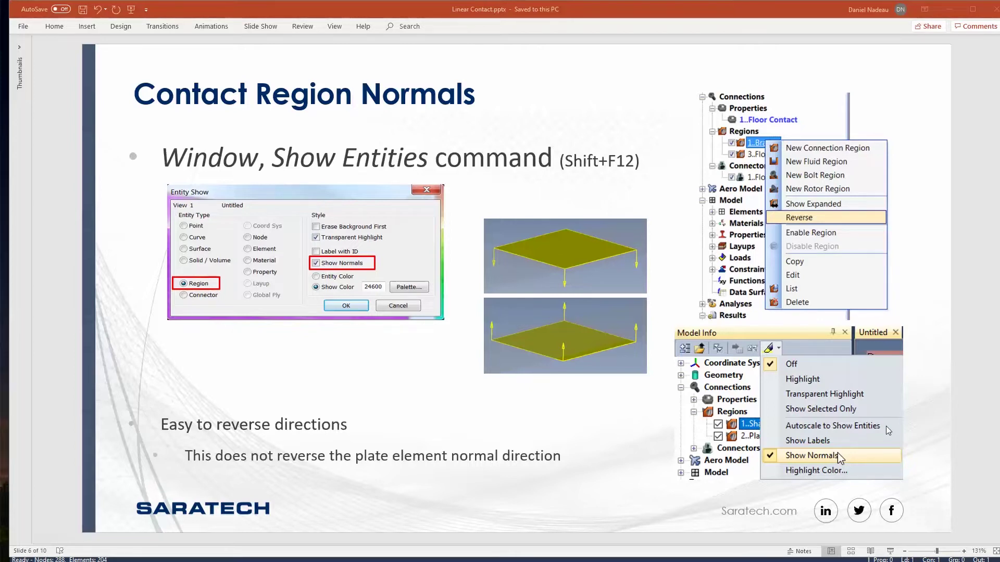
pyautogui.press('pagedown')
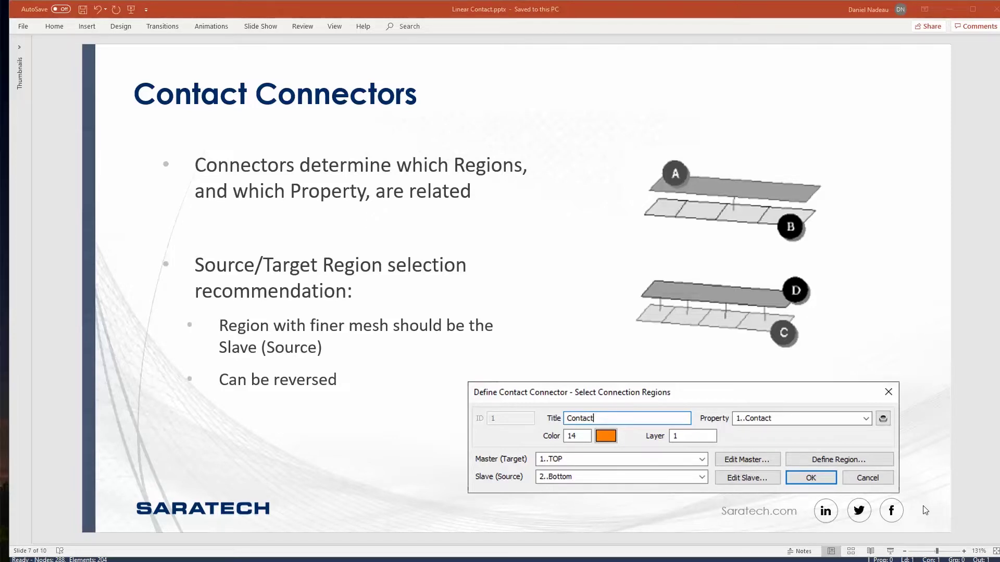
pyautogui.press('pagedown')
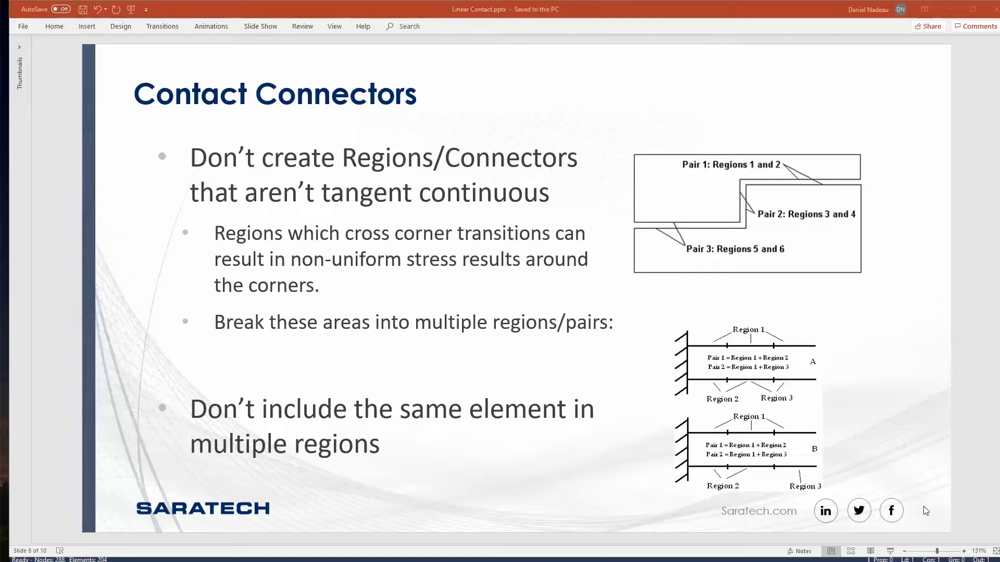
pyautogui.scroll(-1, 923, 489)
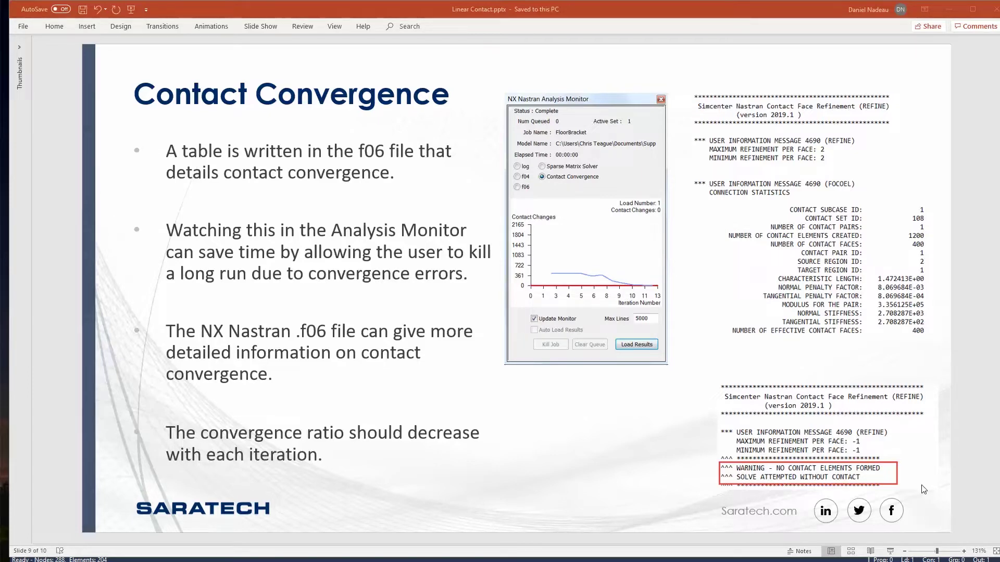
pyautogui.scroll(-1, 923, 489)
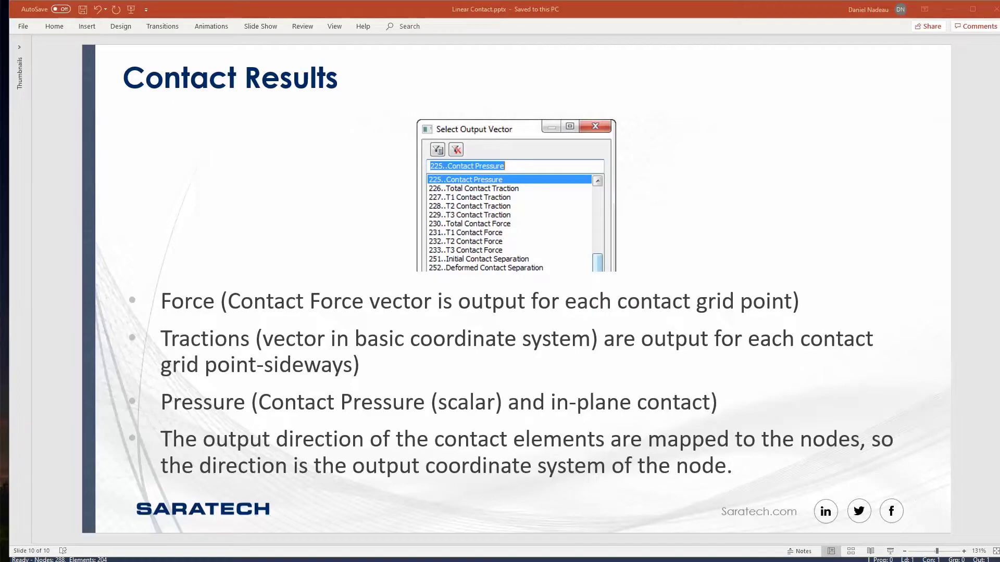
# Switch to Simcenter Femap, put away the analysis monitor and expand the connection regions and connectors in the model tree
pyautogui.hotkey('alt', 'Tab')
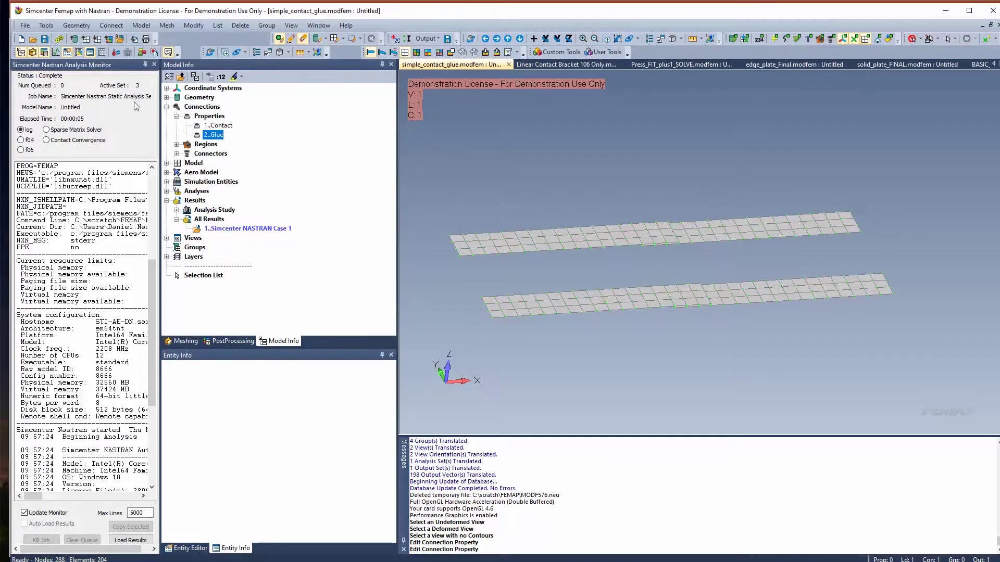
pyautogui.click(154, 65)
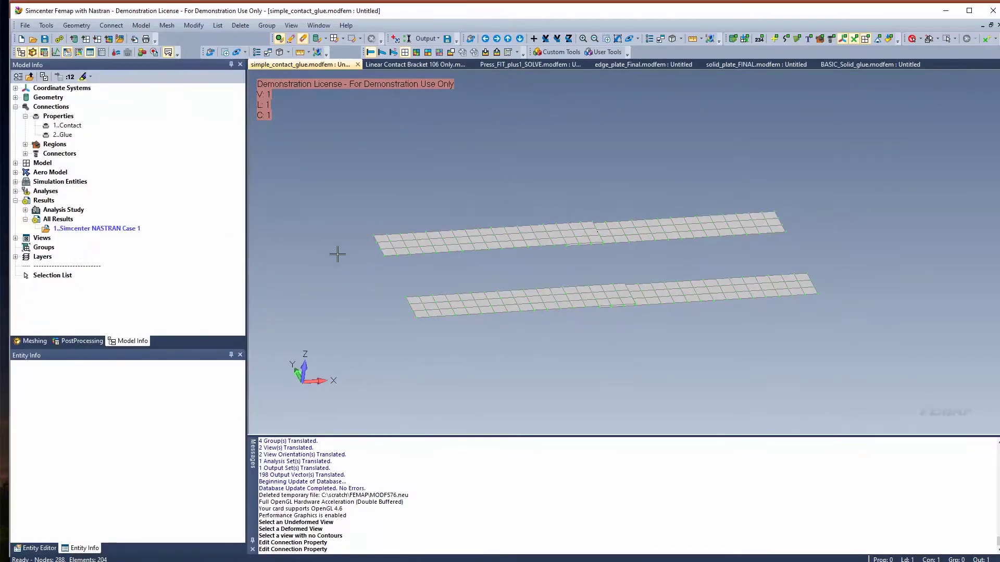
pyautogui.click(26, 145)
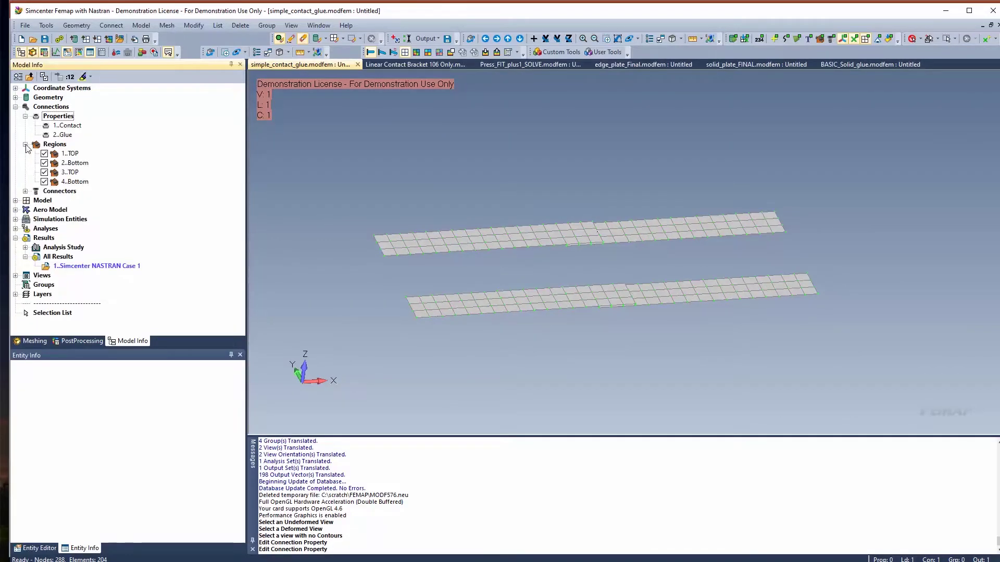
pyautogui.click(25, 191)
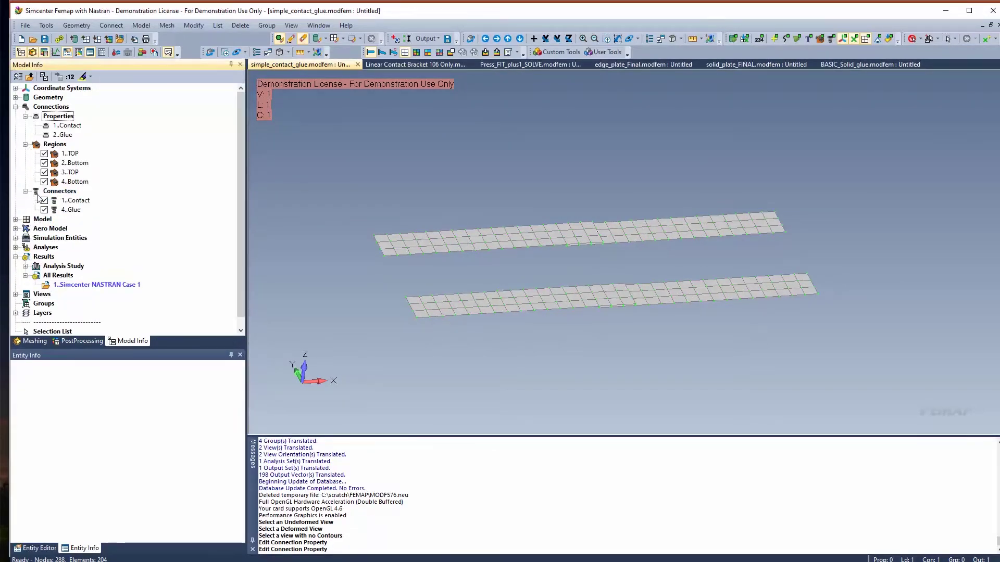
# Display the loads and constraints on both pairs of plates for a check and hide them again
pyautogui.moveTo(734, 345); pyautogui.dragTo(660, 314, button='middle')
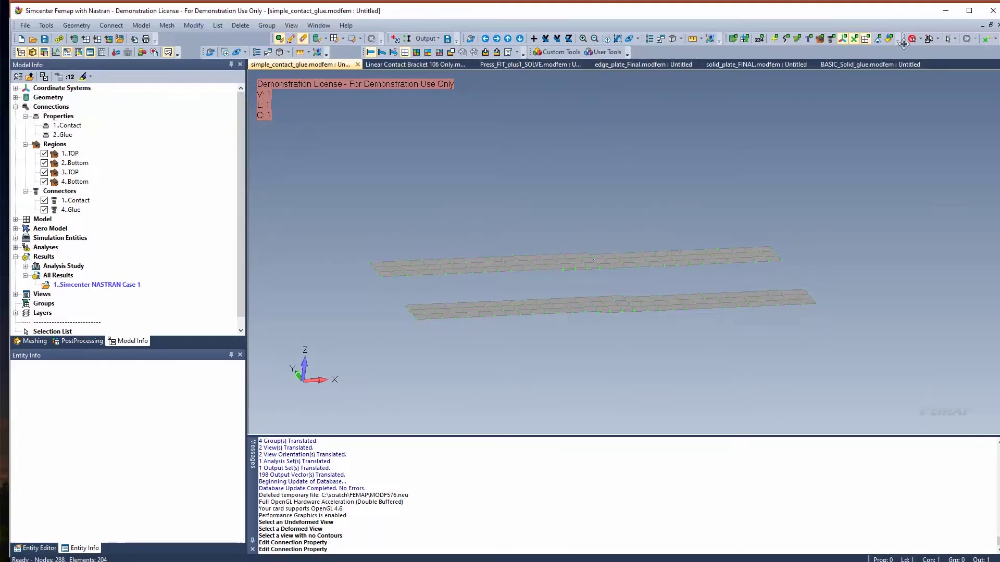
pyautogui.click(878, 38)
pyautogui.click(889, 39)
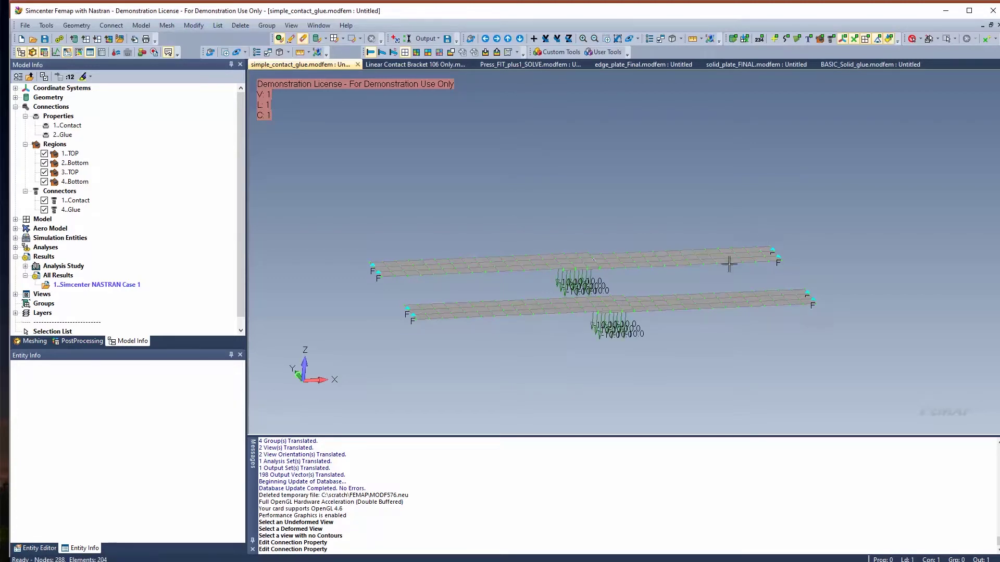
pyautogui.click(889, 39)
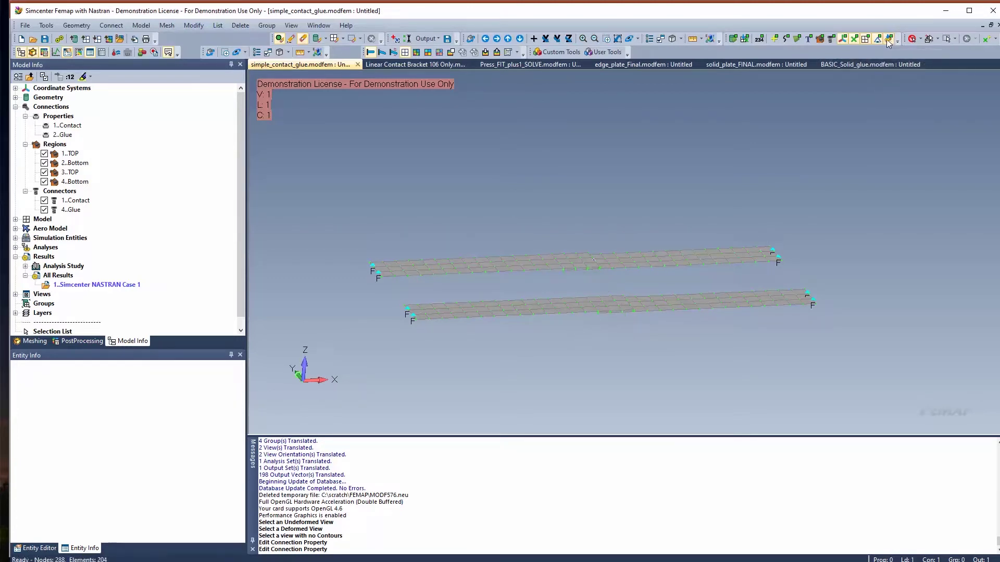
pyautogui.click(879, 39)
# Highlight the 1..TOP connection region in the model and turn on the display of normals for highlighted entities
pyautogui.click(70, 153)
pyautogui.click(83, 77)
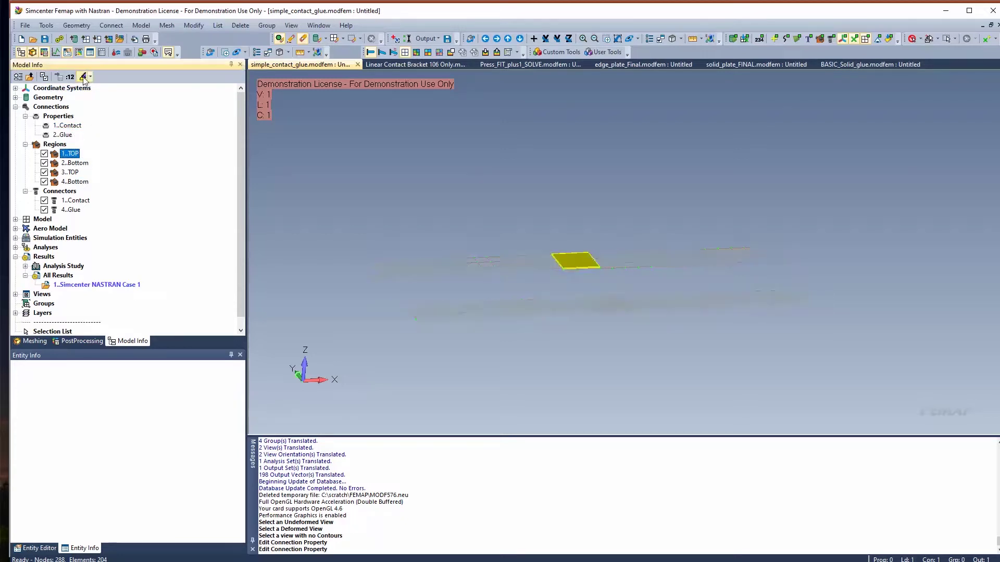
pyautogui.click(90, 76)
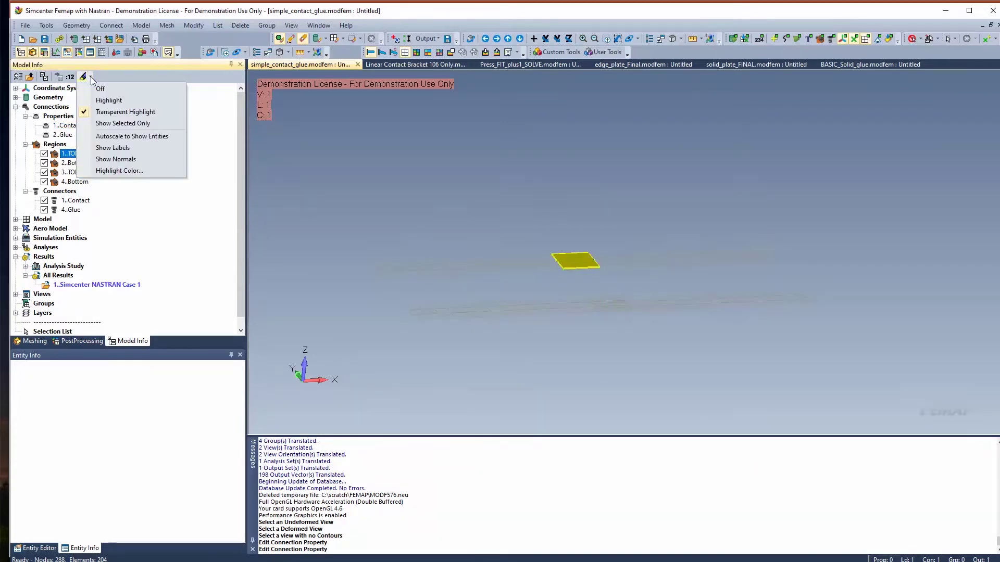
pyautogui.click(130, 158)
# Inspect the normal directions of the connection regions 2..Bottom, 1..TOP, 3..TOP and 4..Bottom
pyautogui.click(89, 165)
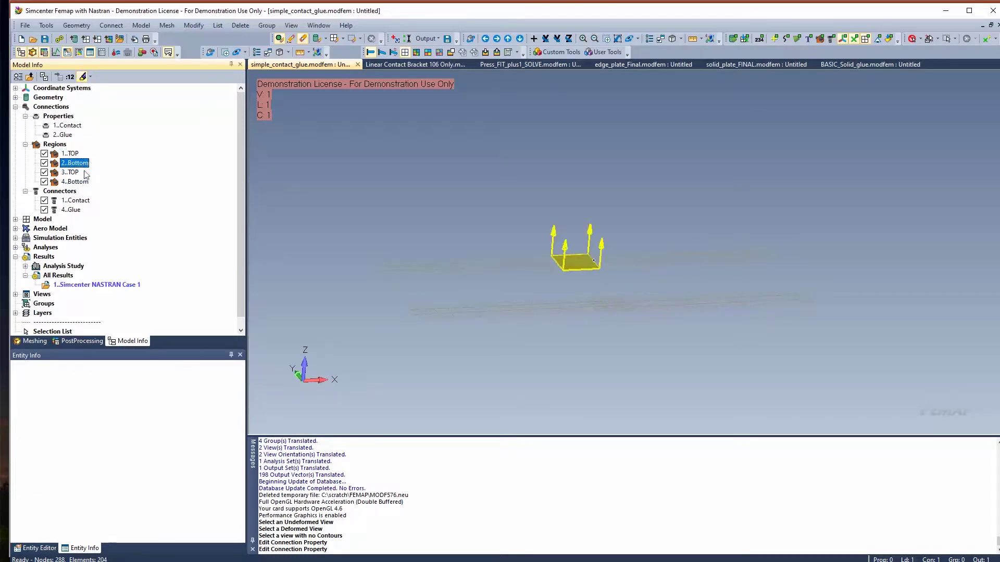
pyautogui.click(68, 154)
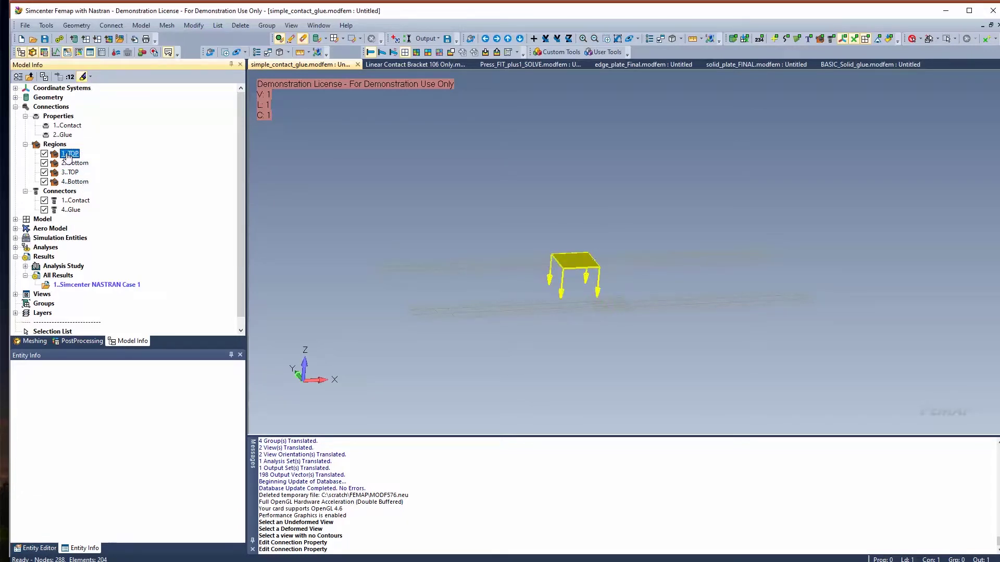
pyautogui.click(70, 173)
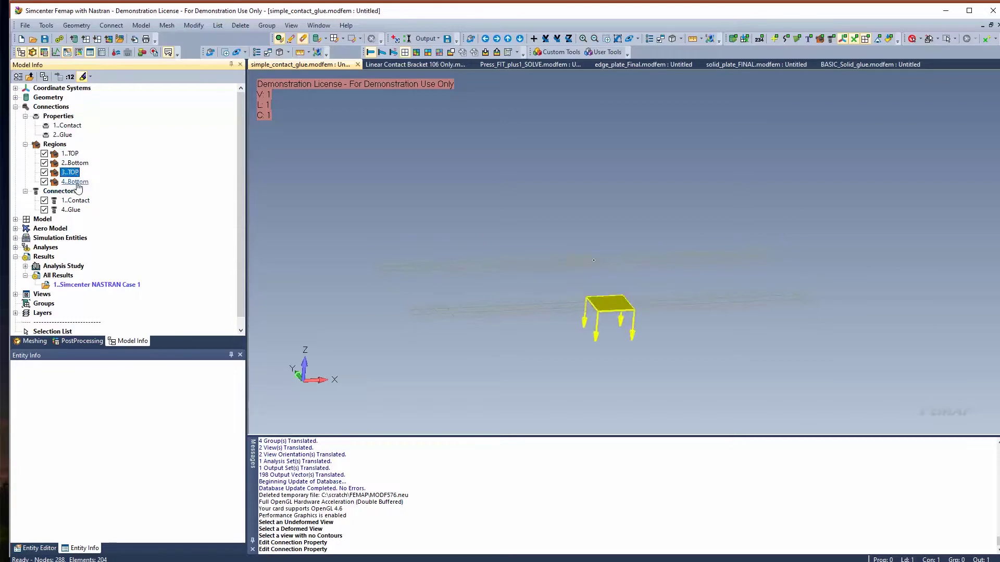
pyautogui.click(77, 182)
# Review the Contact connector's master and slave regions without changing them, and inspect the Glue connector's highlighted regions
pyautogui.click(74, 202)
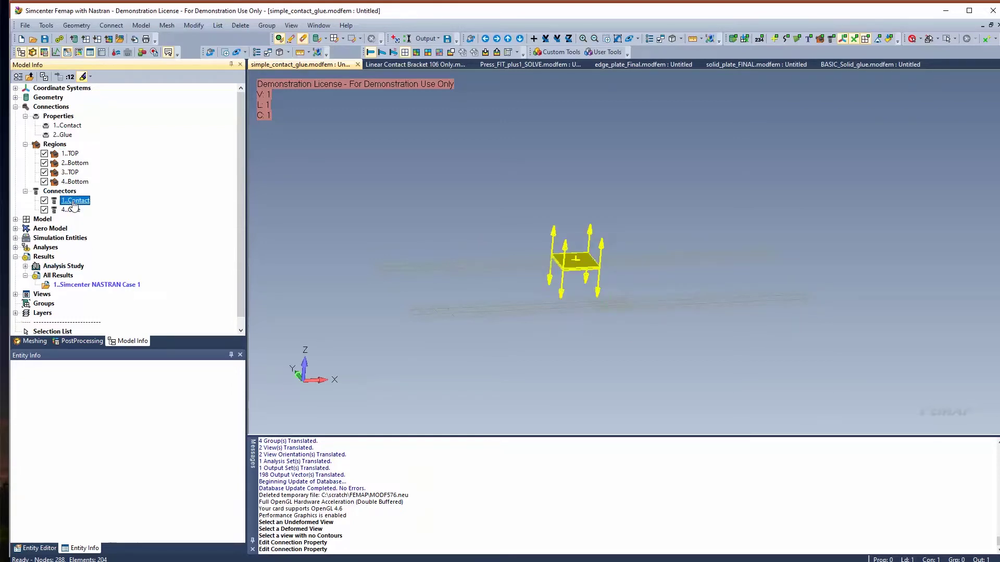
pyautogui.rightClick(74, 205)
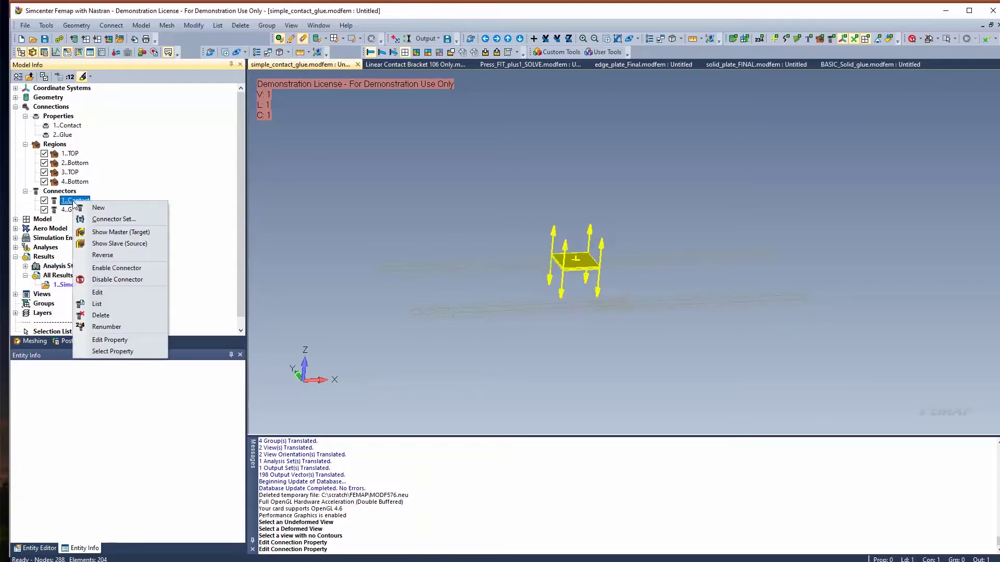
pyautogui.click(99, 293)
pyautogui.moveTo(409, 474); pyautogui.dragTo(397, 124)
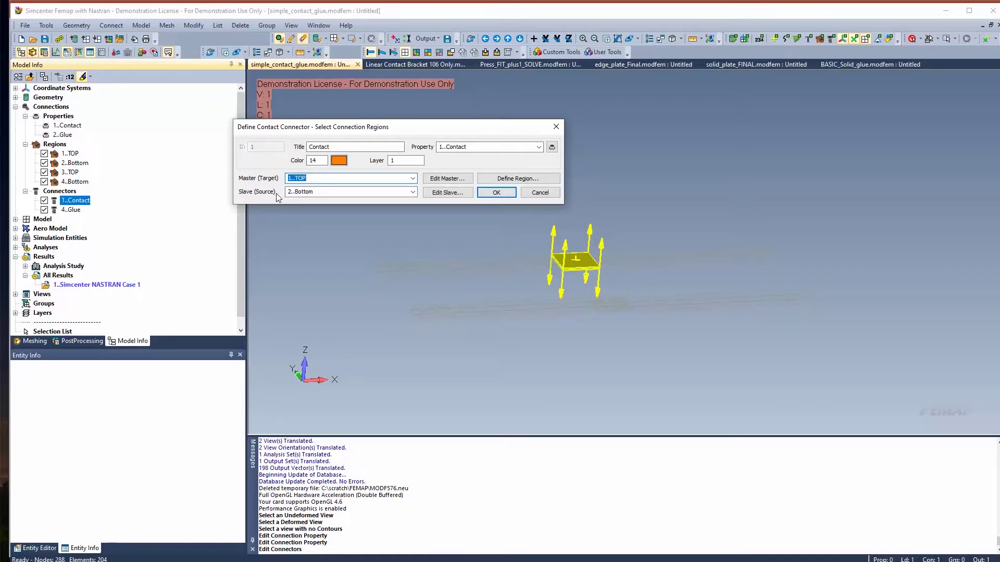
pyautogui.click(412, 179)
pyautogui.click(412, 179)
pyautogui.click(540, 193)
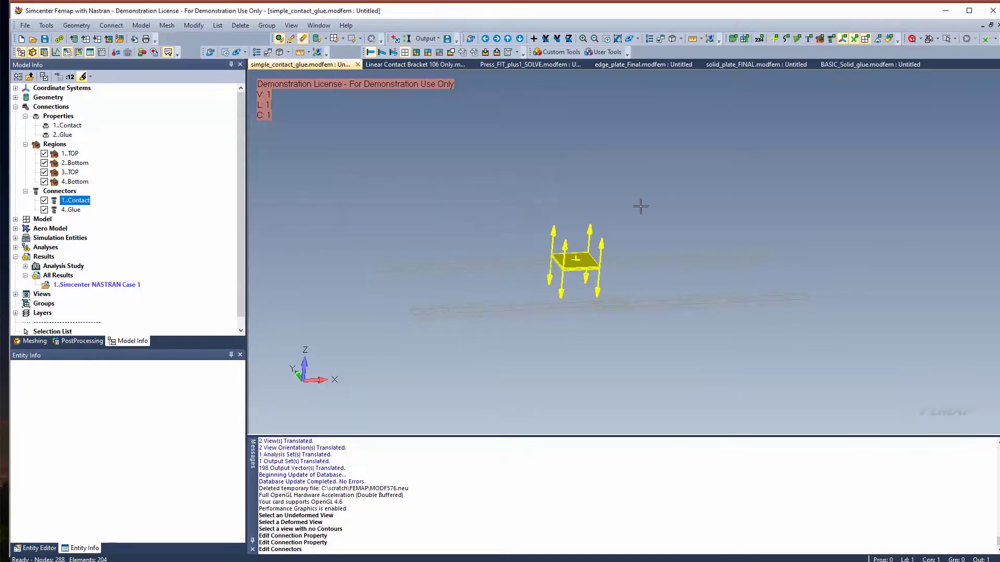
pyautogui.click(71, 210)
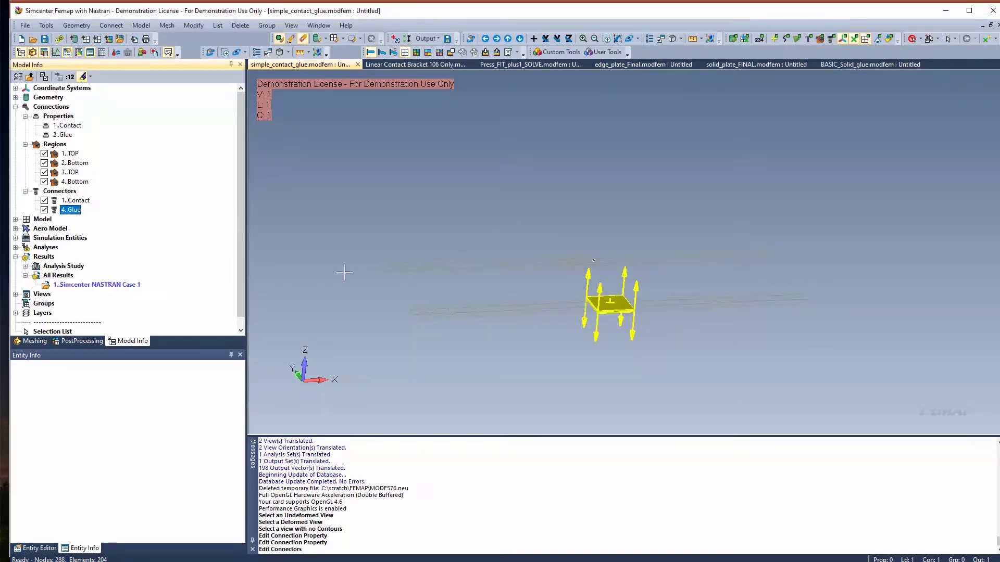
pyautogui.click(461, 177)
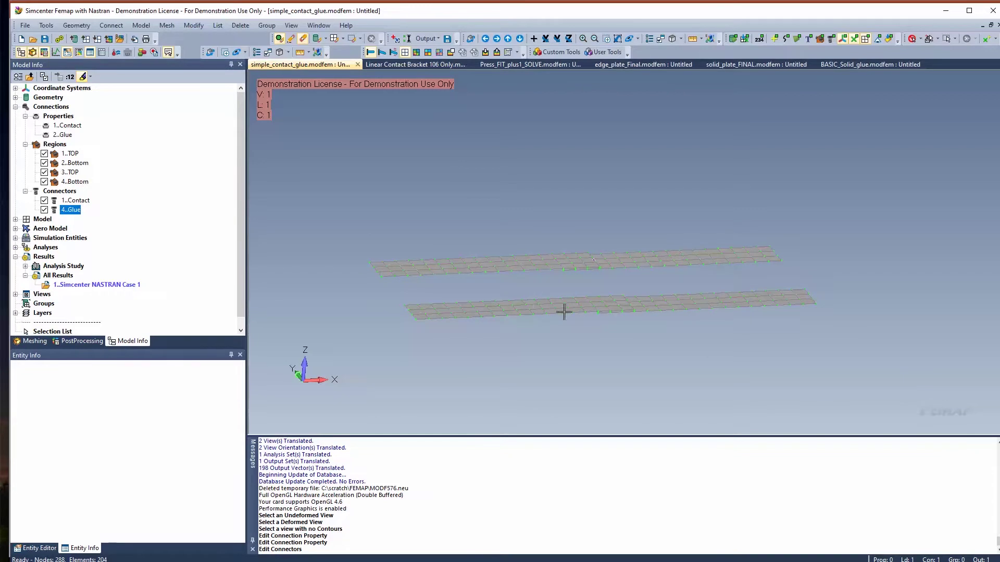
# Activate the Simcenter NASTRAN Case 1 results and display the deformed shape of both plate pairs
pyautogui.moveTo(562, 311); pyautogui.dragTo(573, 337, button='middle')
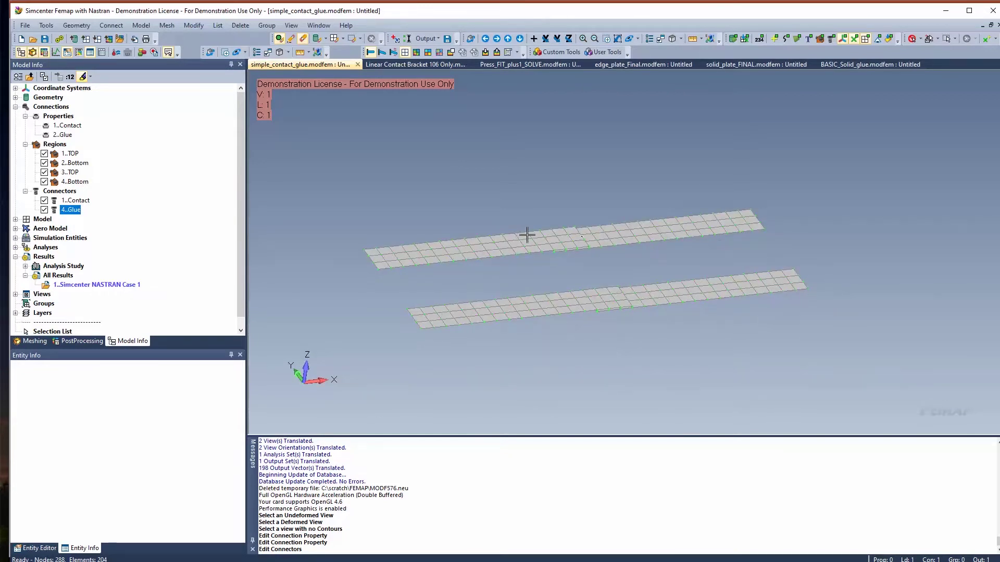
pyautogui.doubleClick(78, 285)
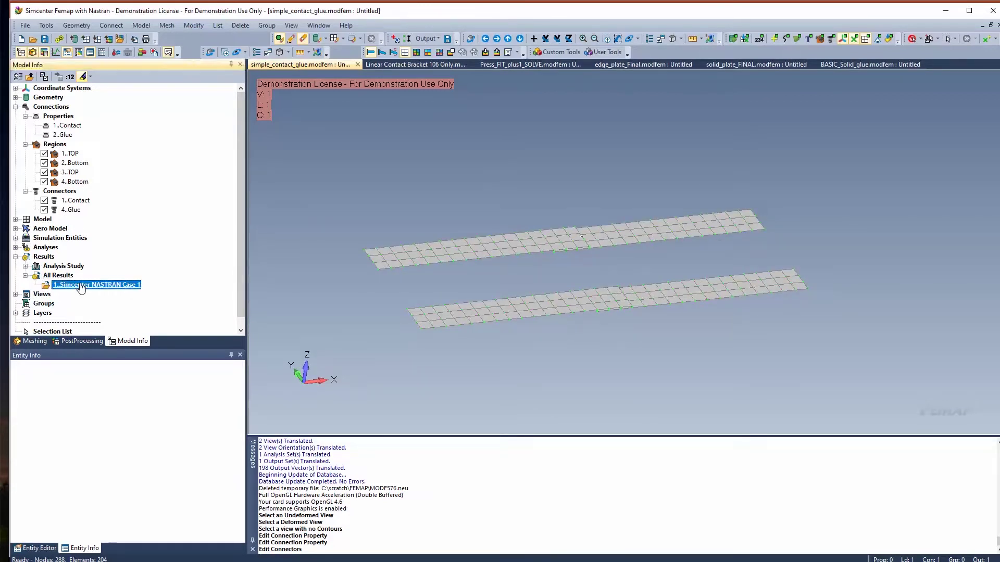
pyautogui.click(381, 52)
pyautogui.moveTo(518, 261)
pyautogui.mouseDown(button='middle')
pyautogui.moveTo(513, 236)
pyautogui.moveTo(504, 268)
pyautogui.mouseUp(button='middle')
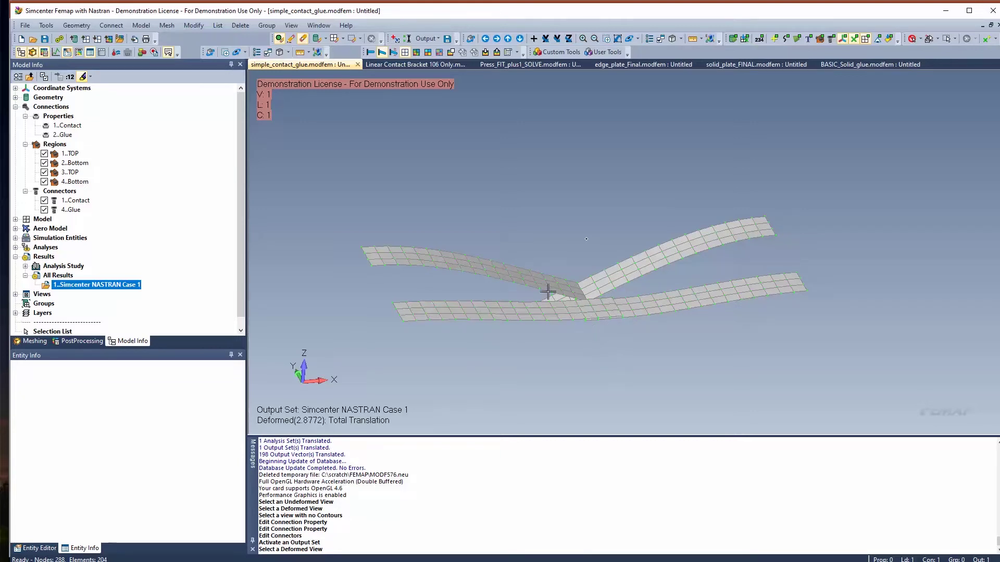
pyautogui.moveTo(545, 290); pyautogui.dragTo(538, 311, button='middle')
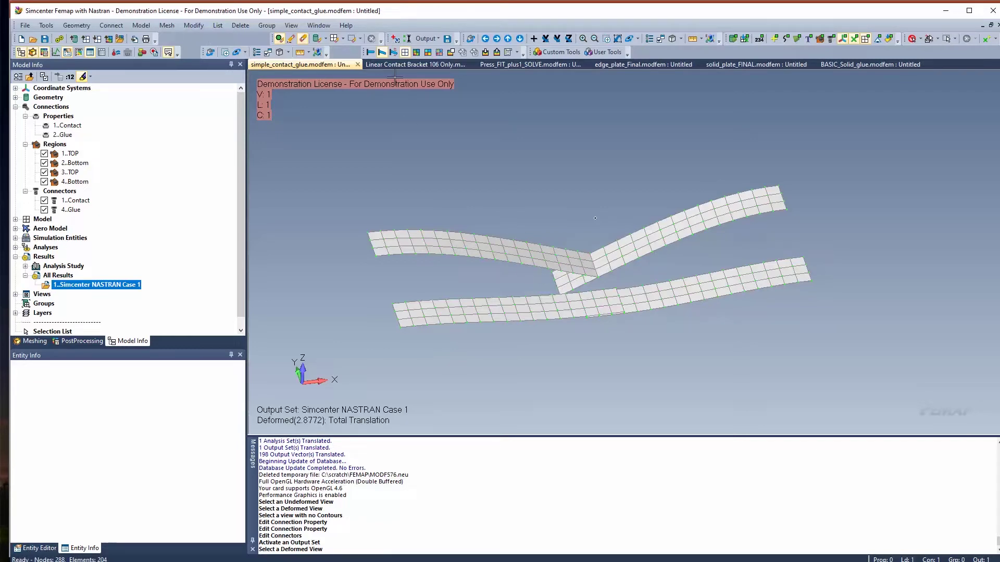
# Close the simple_contact_glue.modfem model without saving its changes
pyautogui.click(357, 64)
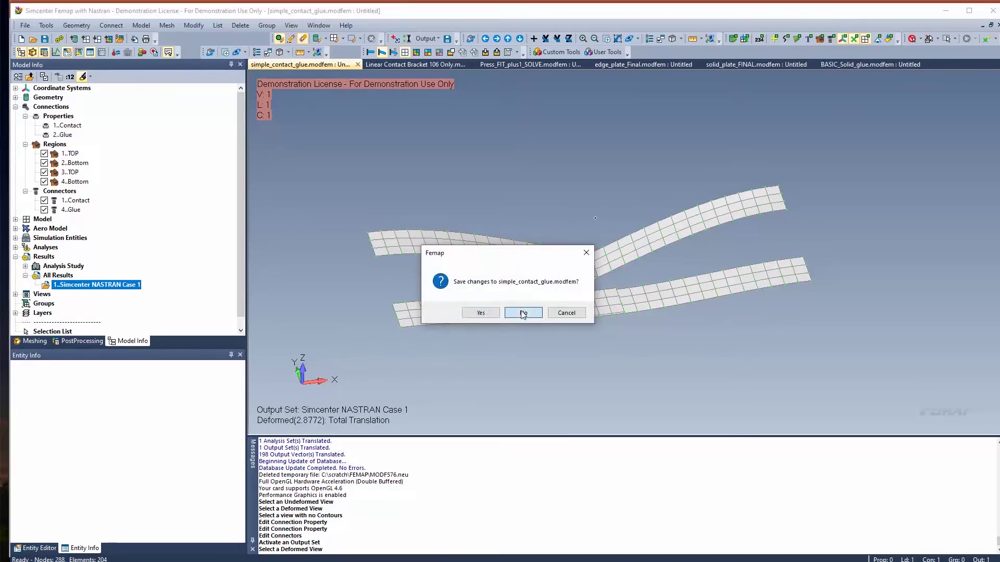
pyautogui.click(520, 310)
# Filter the contour's output vectors to titles containing Contact and contour the bracket with 225..Contact Pressure
pyautogui.moveTo(589, 297)
pyautogui.mouseDown(button='middle')
pyautogui.moveTo(633, 270)
pyautogui.moveTo(642, 307)
pyautogui.moveTo(634, 279)
pyautogui.moveTo(647, 258)
pyautogui.moveTo(602, 297)
pyautogui.moveTo(594, 290)
pyautogui.mouseUp(button='middle')
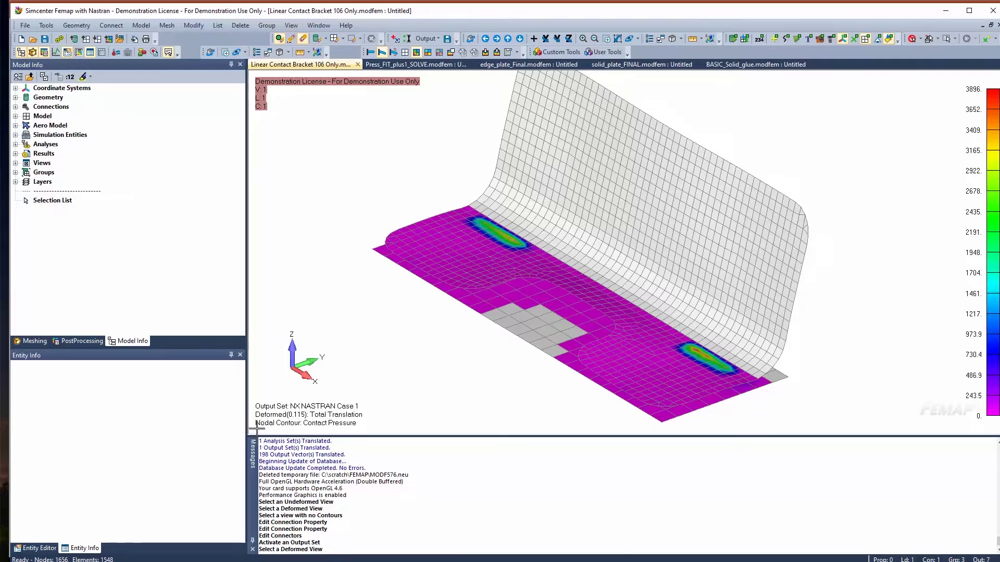
pyautogui.click(92, 340)
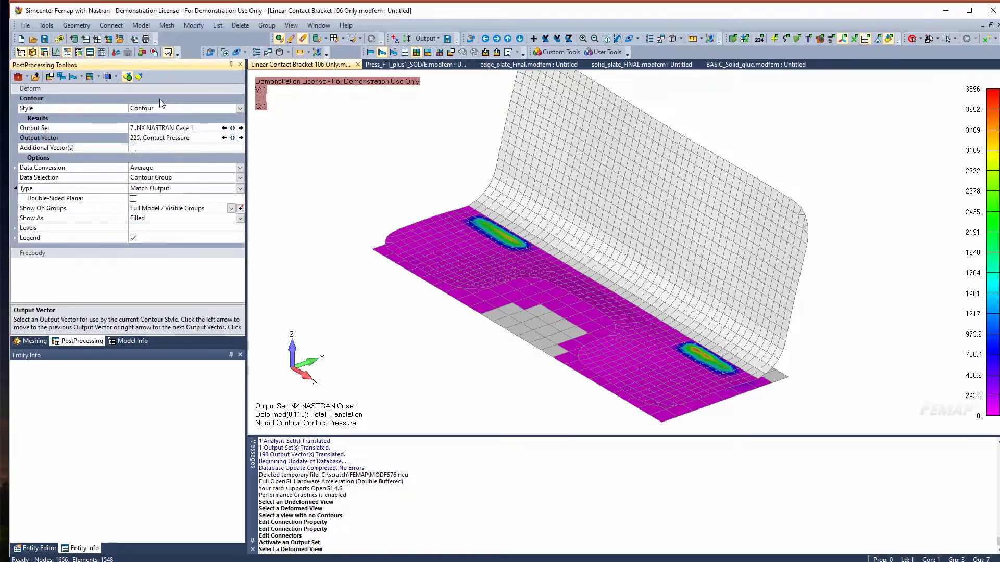
pyautogui.click(232, 138)
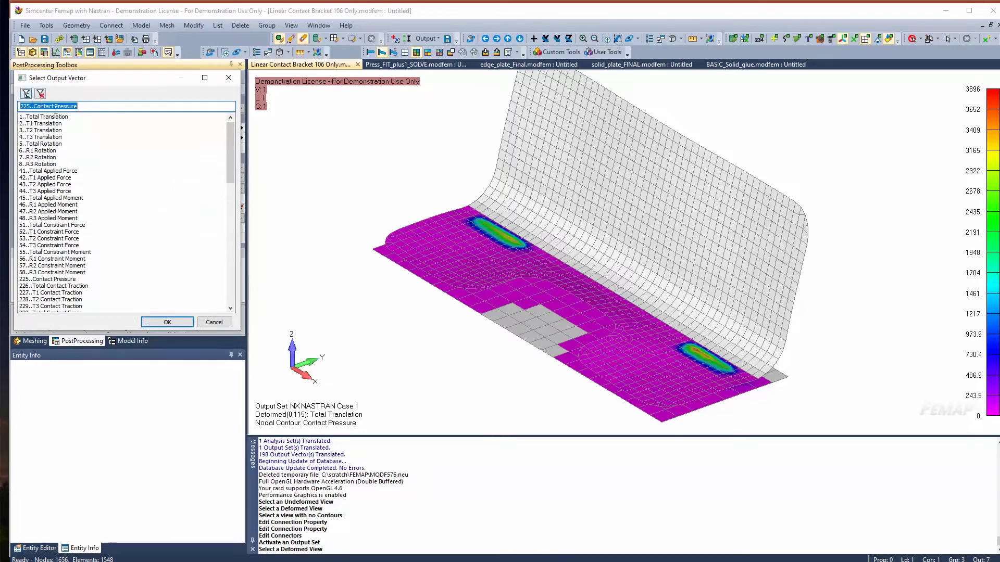
pyautogui.click(56, 105)
pyautogui.moveTo(54, 106); pyautogui.dragTo(36, 106)
pyautogui.rightClick(36, 106)
pyautogui.click(57, 140)
pyautogui.click(26, 94)
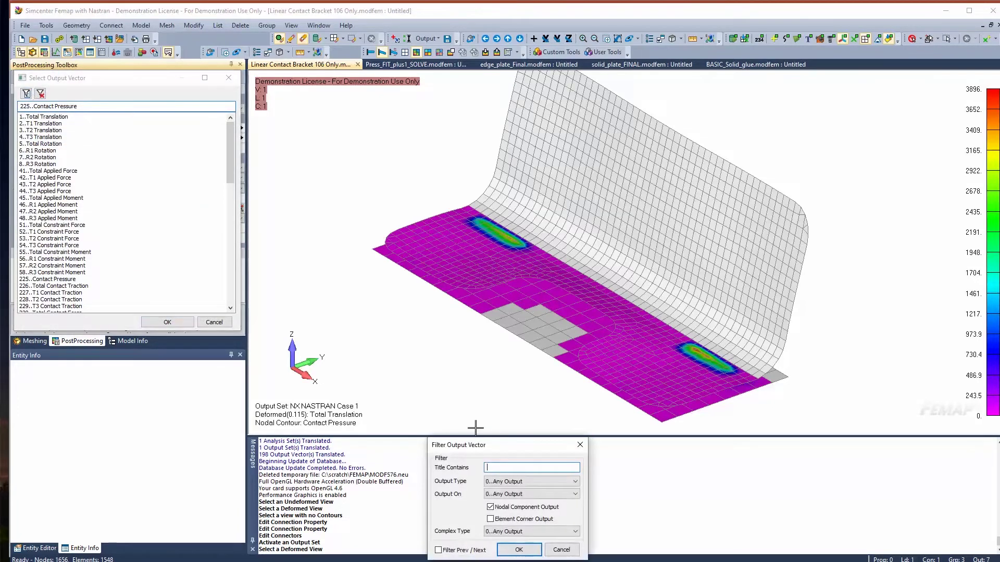
pyautogui.click(535, 551)
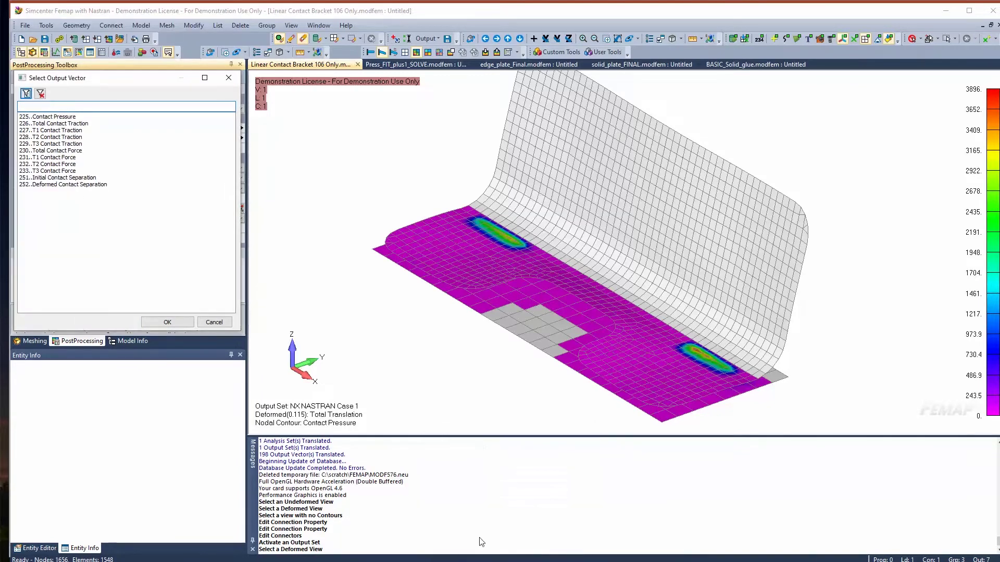
pyautogui.doubleClick(57, 117)
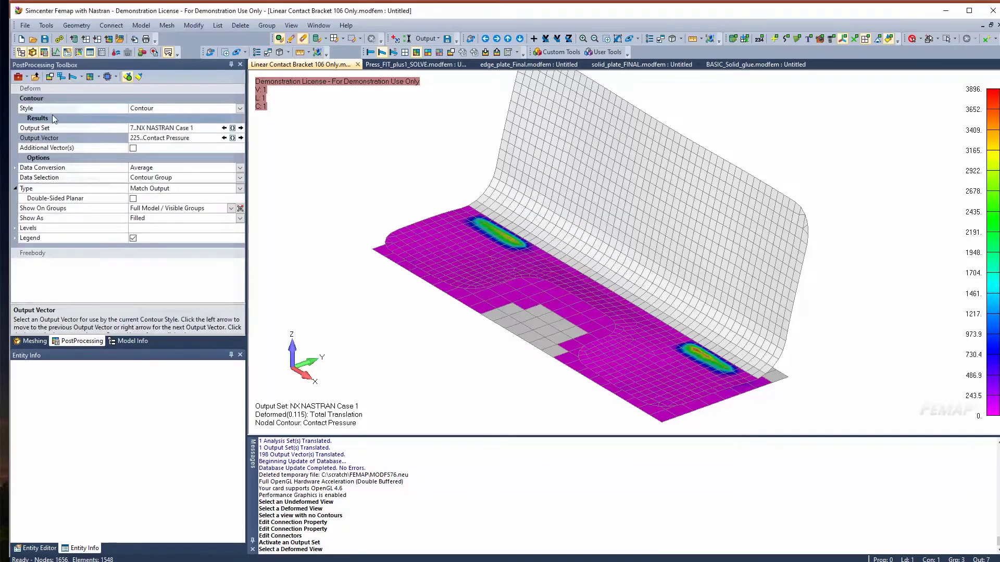
# Contour the bracket with 226..Total Contact Traction, and step through its T1, T2 and T3 Contact Traction vectors
pyautogui.click(232, 137)
pyautogui.click(82, 124)
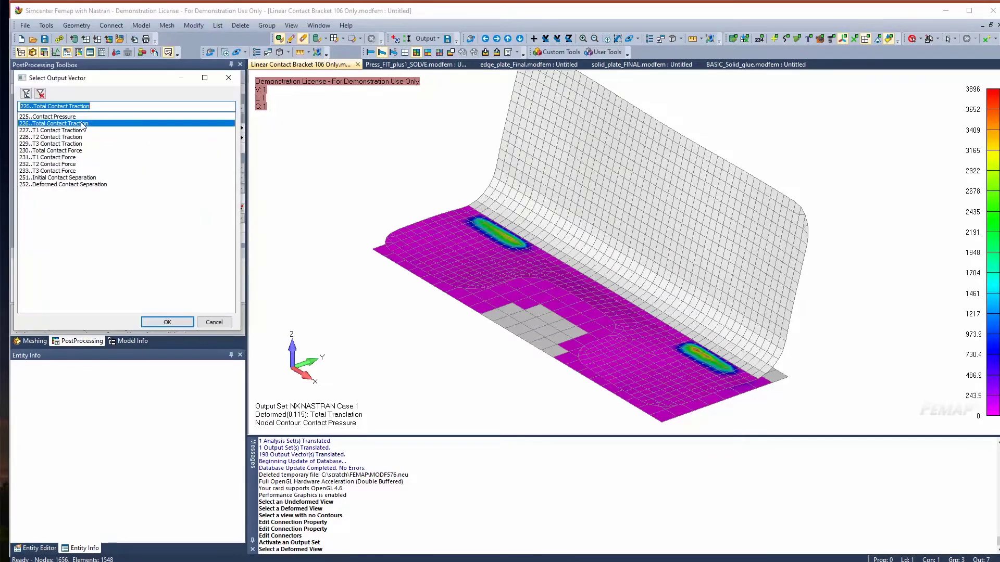
pyautogui.doubleClick(82, 125)
pyautogui.click(240, 138)
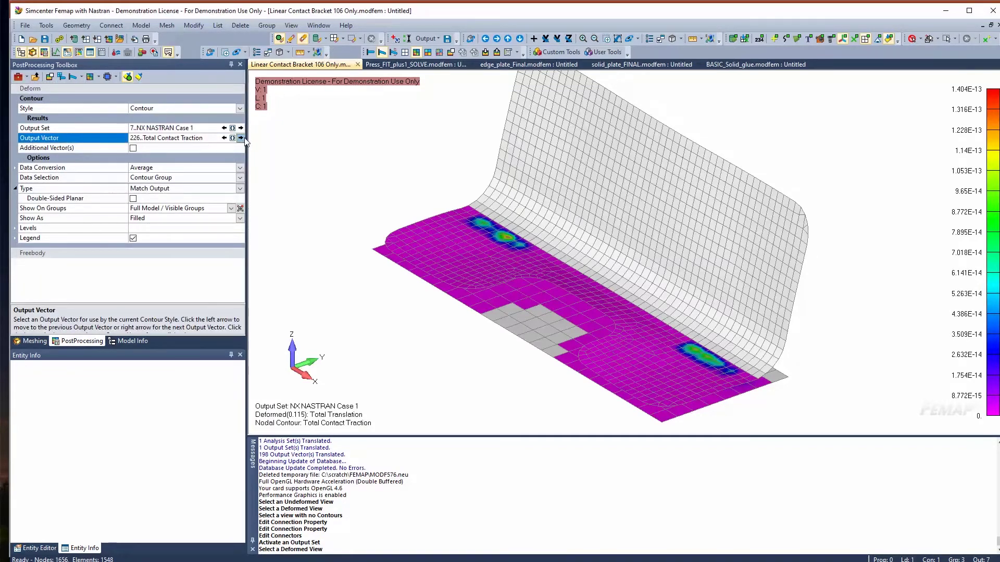
pyautogui.click(241, 138)
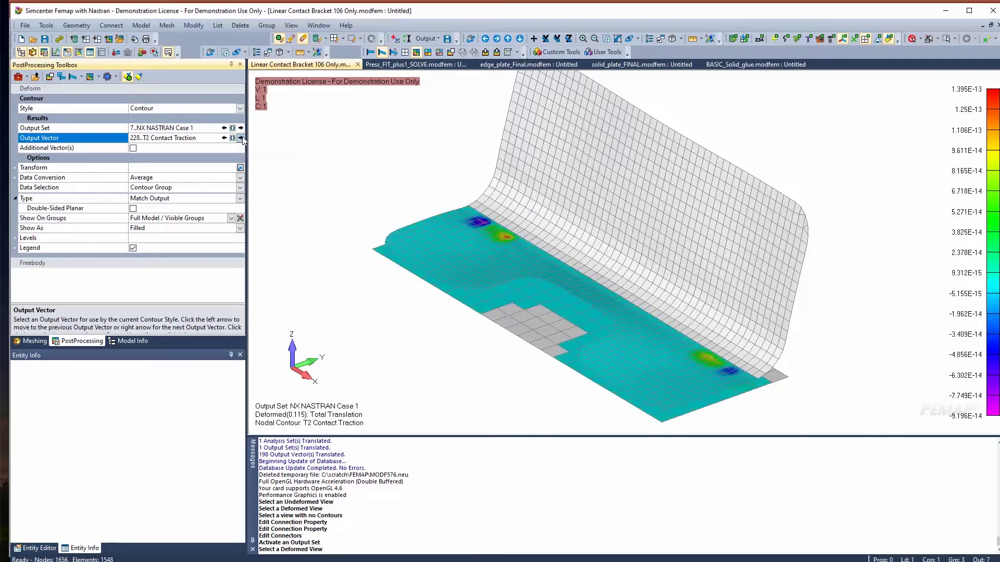
pyautogui.click(240, 138)
# Step the contour through the contact force vectors and Initial Contact Separation to 252..Deformed Contact Separation
pyautogui.click(240, 138)
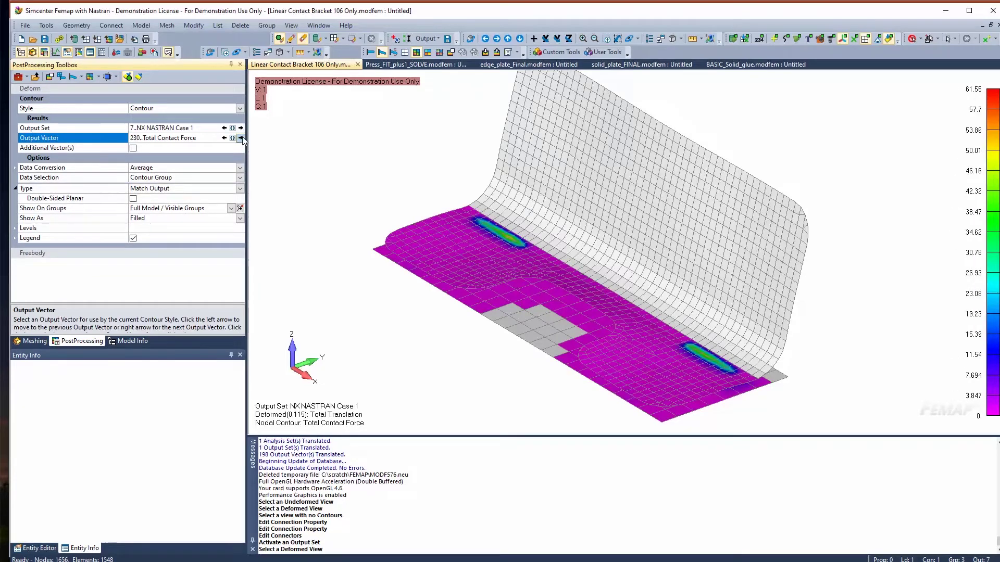
pyautogui.click(240, 138)
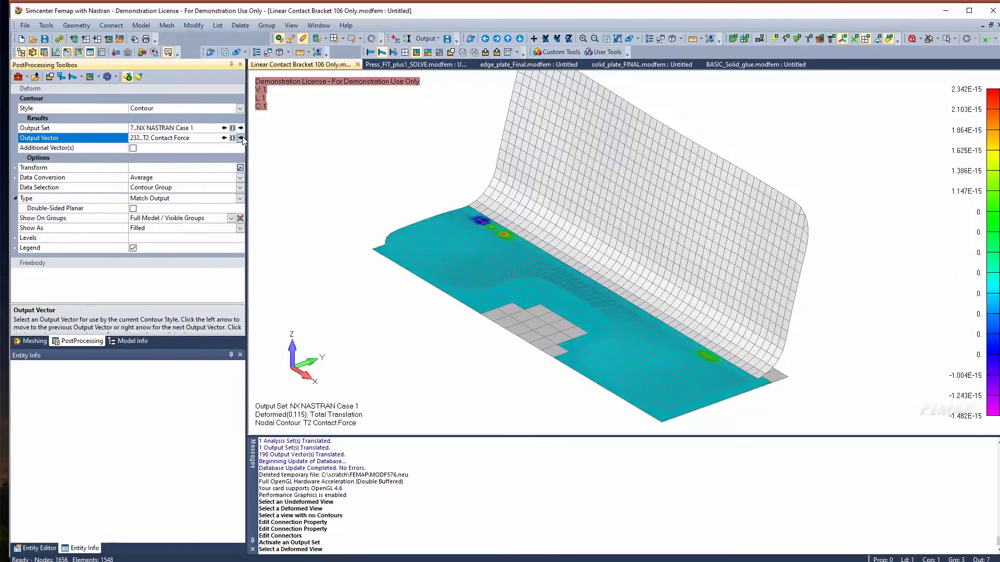
pyautogui.click(241, 138)
pyautogui.click(241, 138)
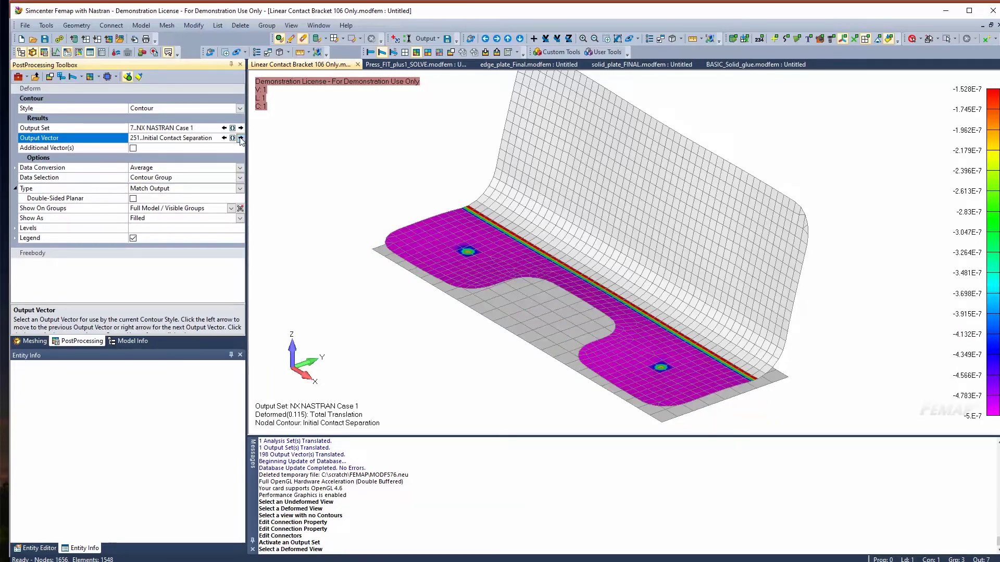
pyautogui.click(241, 138)
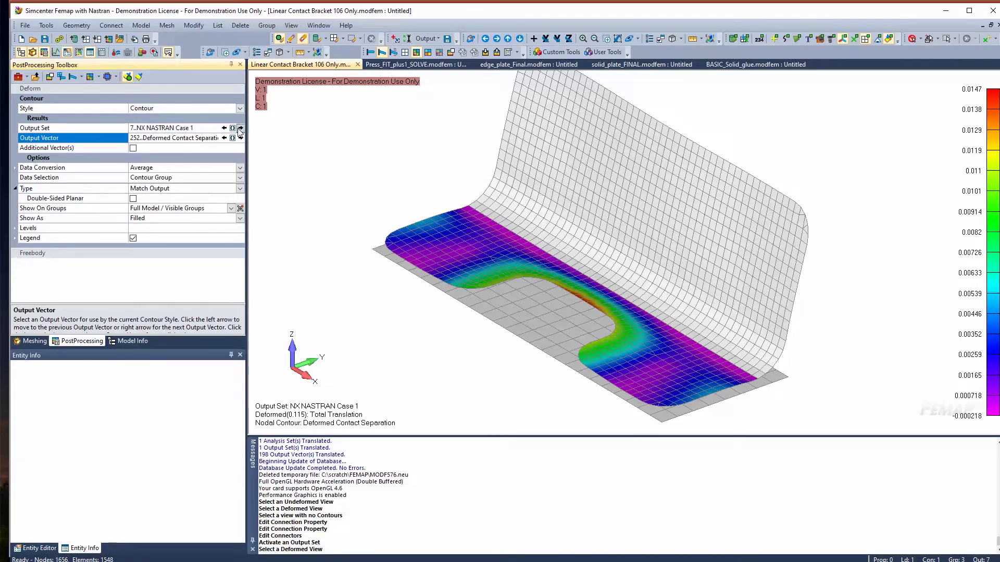
# Close the Linear Contact Bracket 106 Only.modfem model and view the Press_FIT_plus1_SOLVE.modfem plate from above
pyautogui.click(358, 64)
pyautogui.click(603, 312)
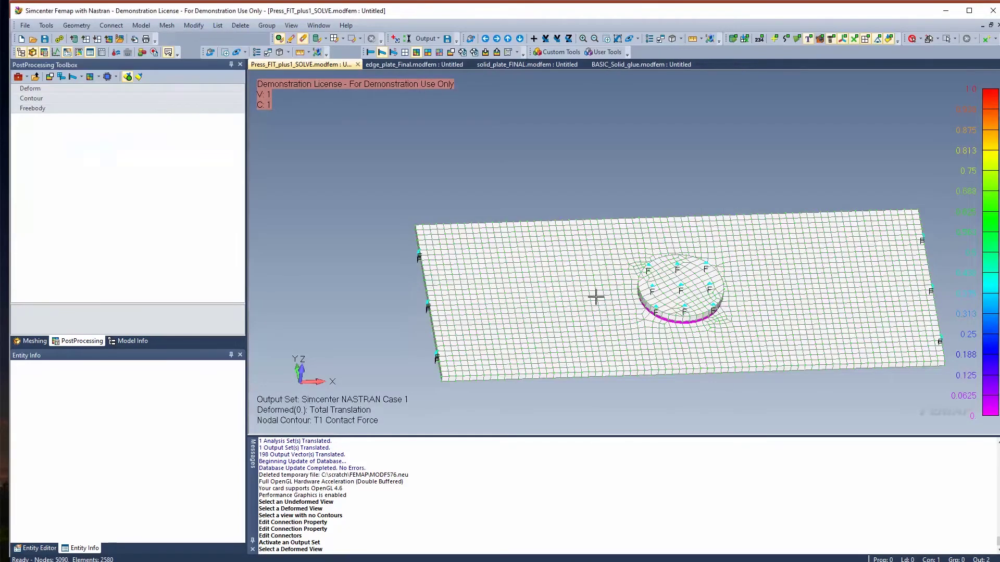
pyautogui.moveTo(654, 333); pyautogui.dragTo(509, 283, button='middle')
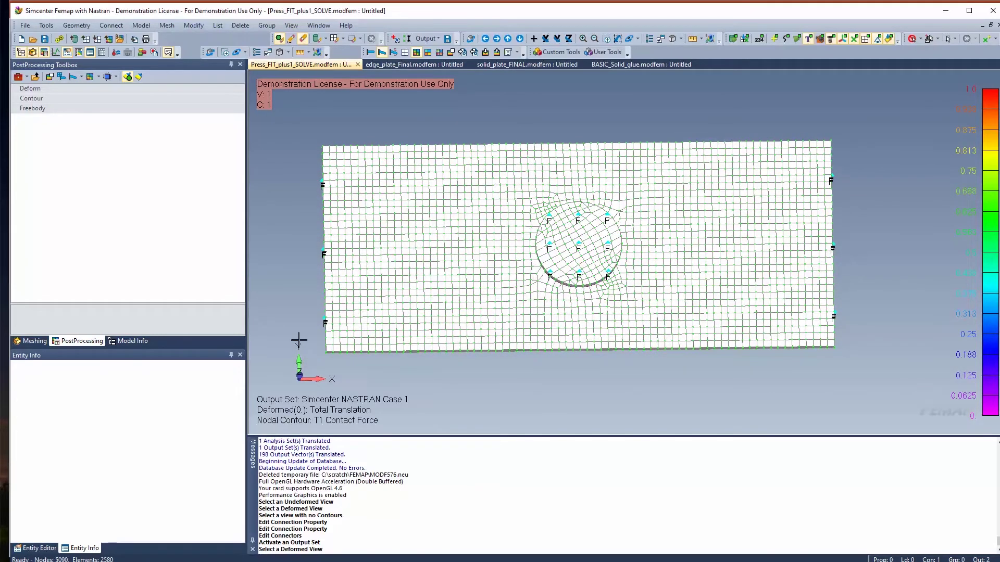
# Review the linear contact settings of connection property 1..IP 0 Calculated, especially its Initial Penetration option
pyautogui.click(128, 341)
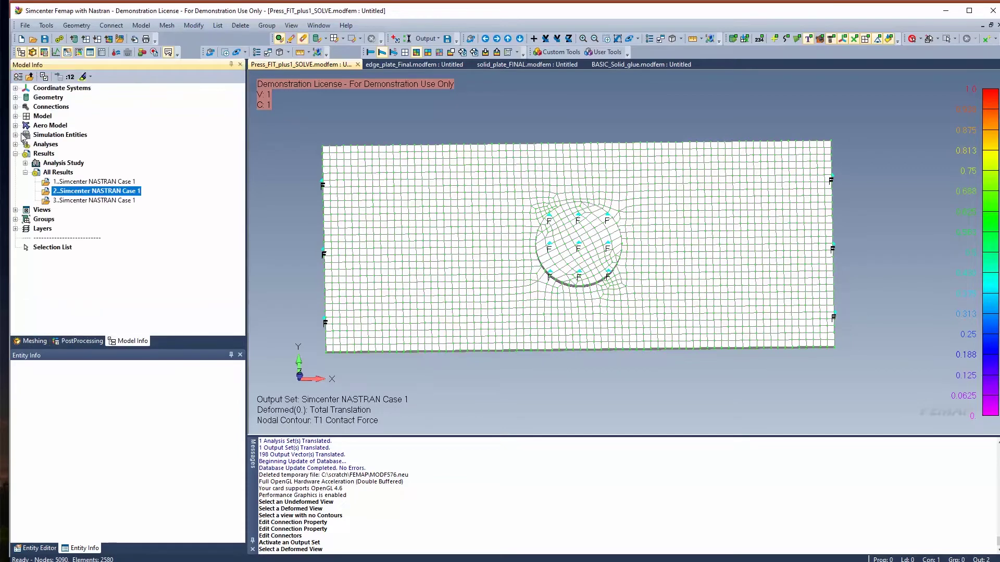
pyautogui.click(15, 107)
pyautogui.click(25, 116)
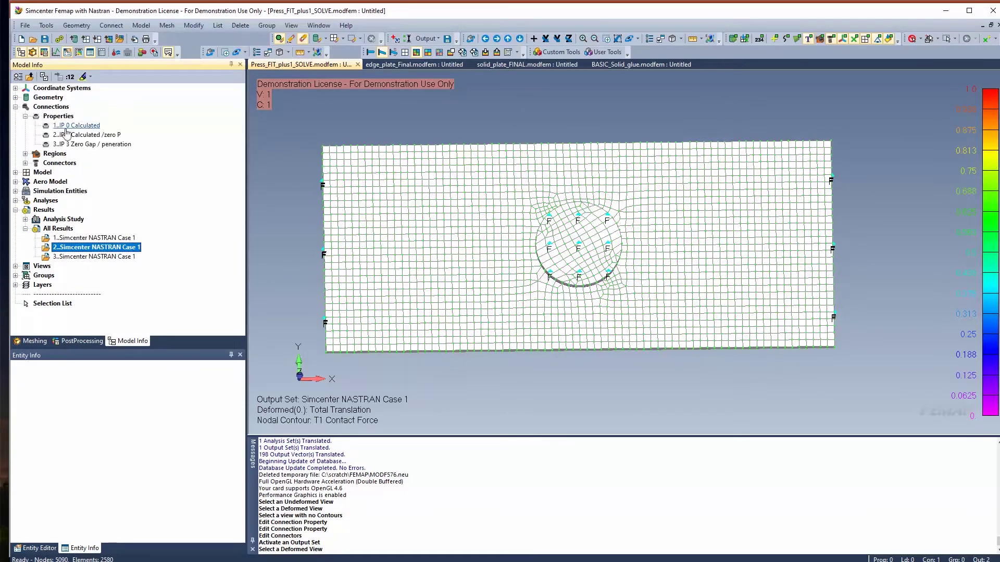
pyautogui.rightClick(90, 126)
pyautogui.click(121, 168)
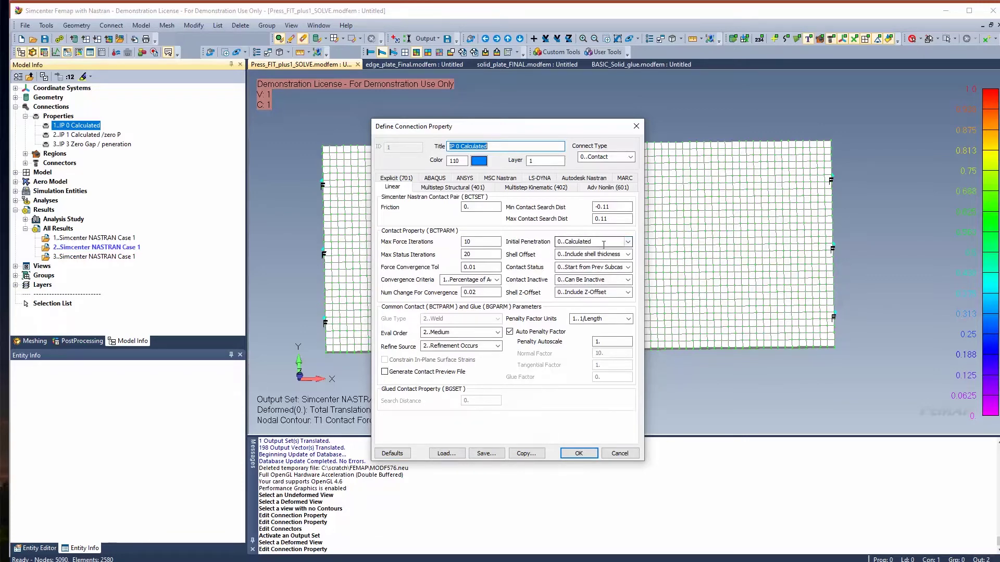
pyautogui.press('Return')
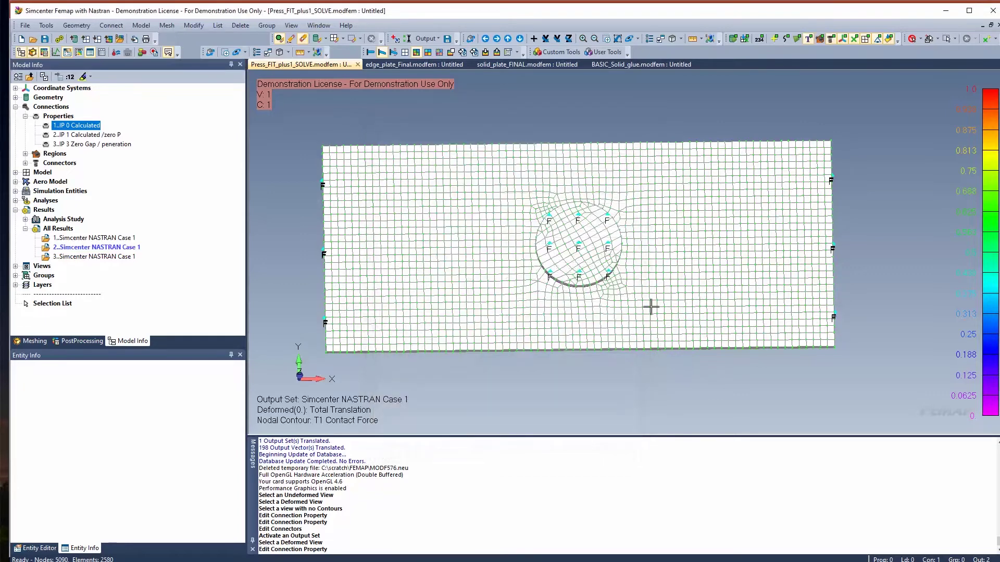
# Activate output set 1..Simcenter NASTRAN Case 1 and check the contact search distances of property 1..IP 0 Calculated without changing them
pyautogui.click(108, 237)
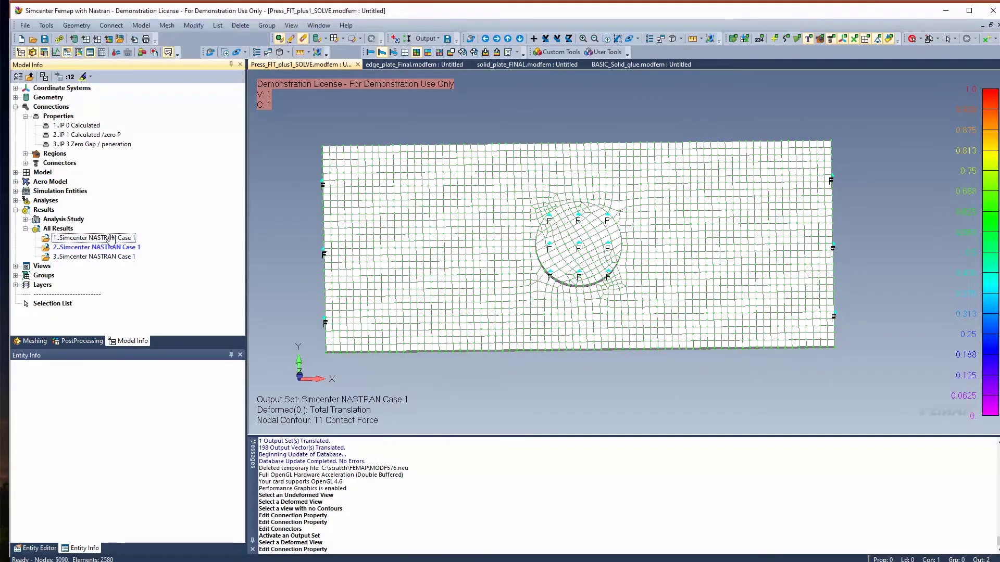
pyautogui.doubleClick(109, 238)
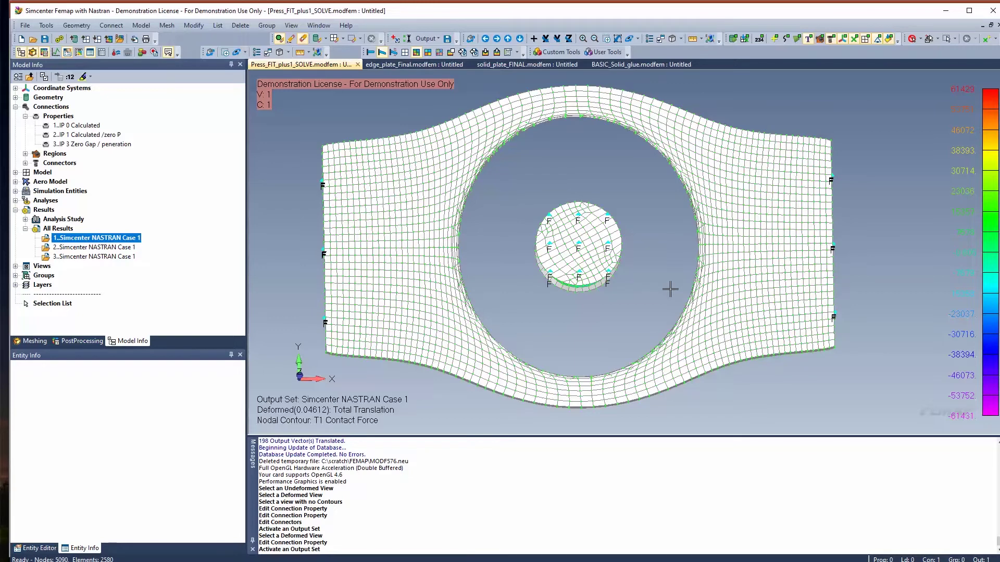
pyautogui.rightClick(92, 129)
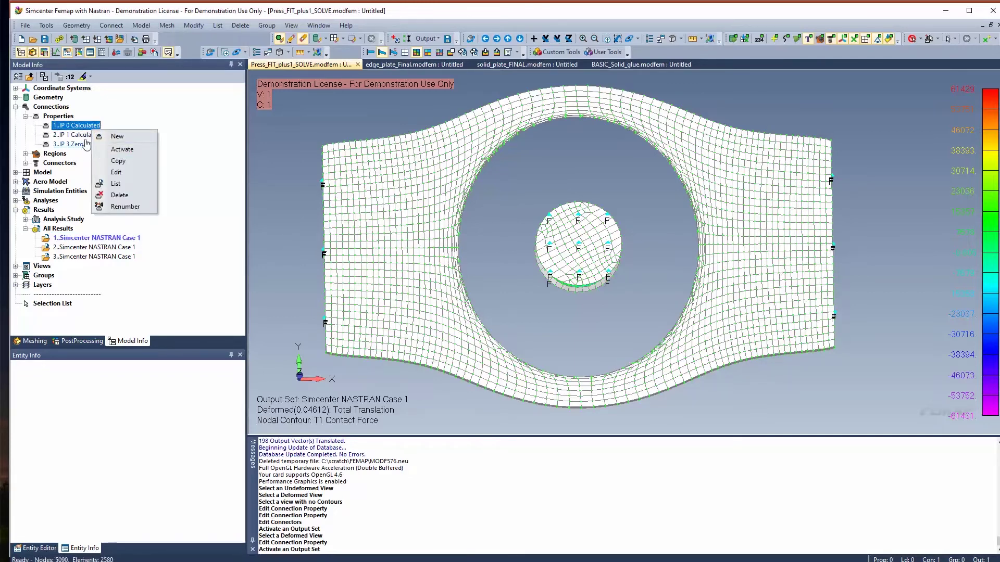
pyautogui.click(115, 173)
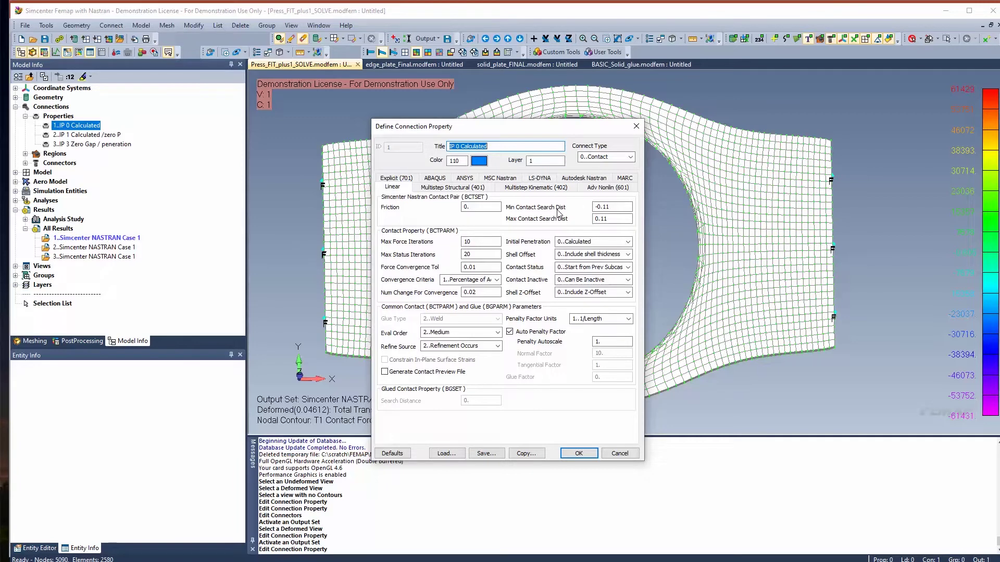
pyautogui.click(618, 453)
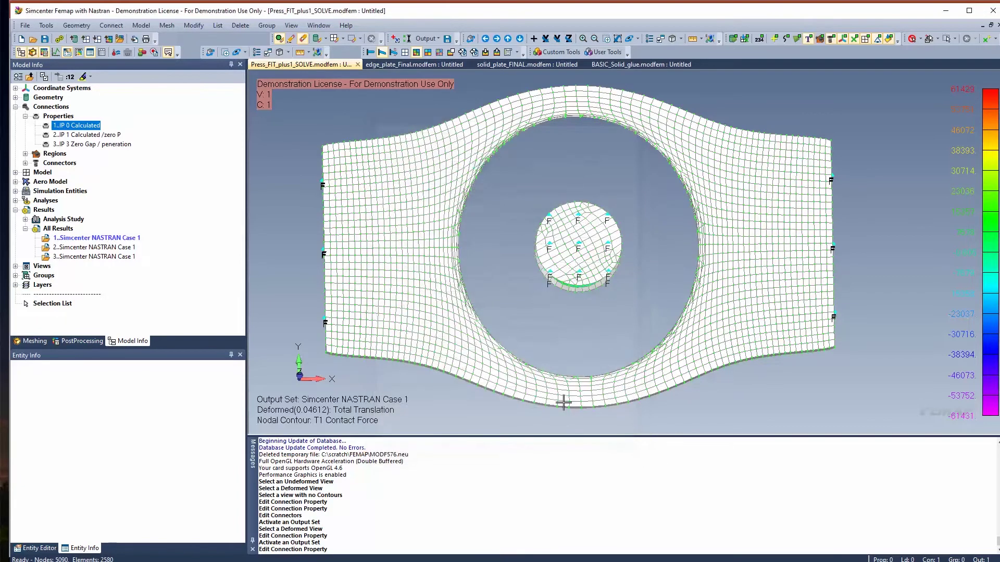
# Review the Initial Penetration setting of property 2..IP 1 Calculated /zero P, and activate output set 2..Simcenter NASTRAN Case 1
pyautogui.click(91, 135)
pyautogui.rightClick(92, 137)
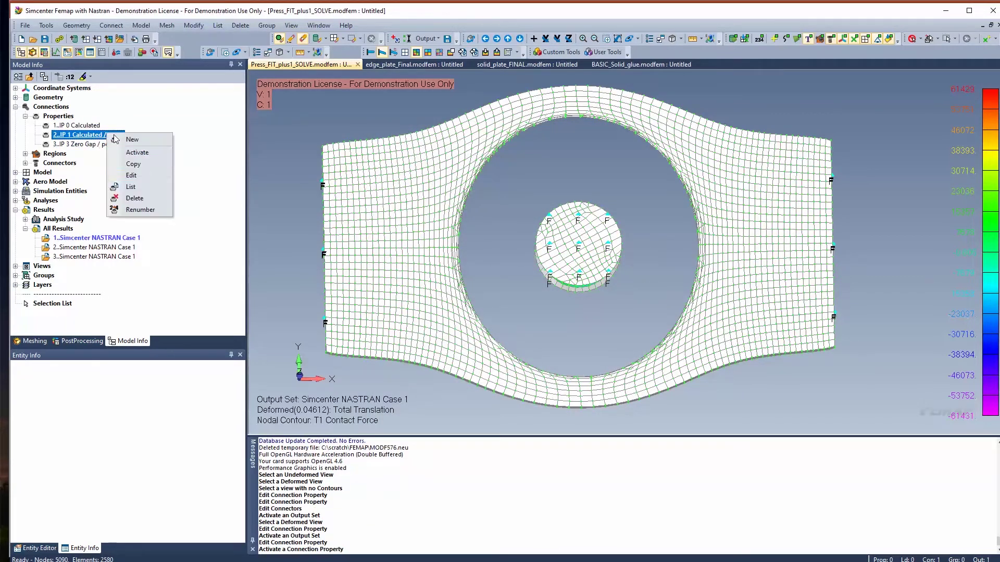
pyautogui.click(142, 176)
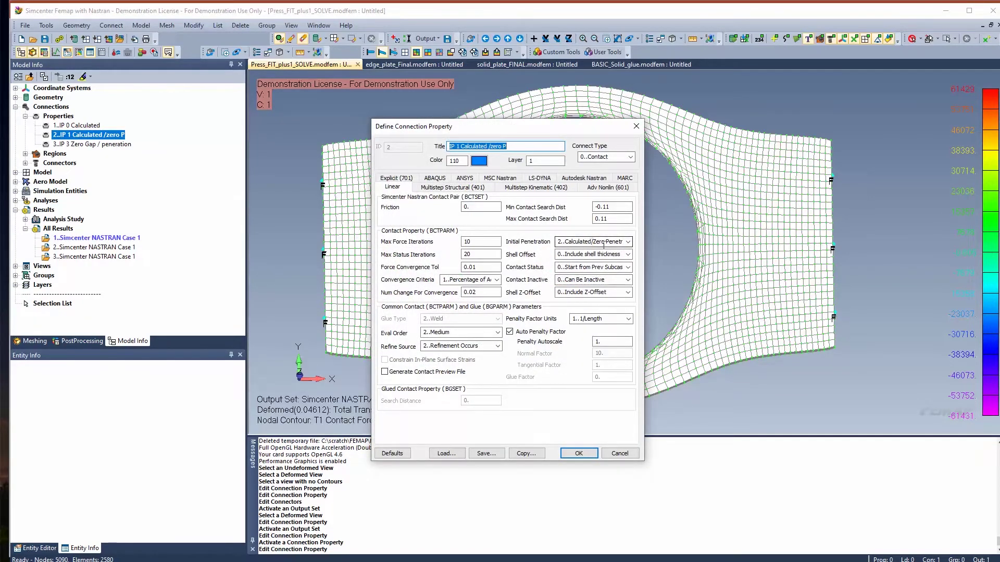
pyautogui.click(619, 453)
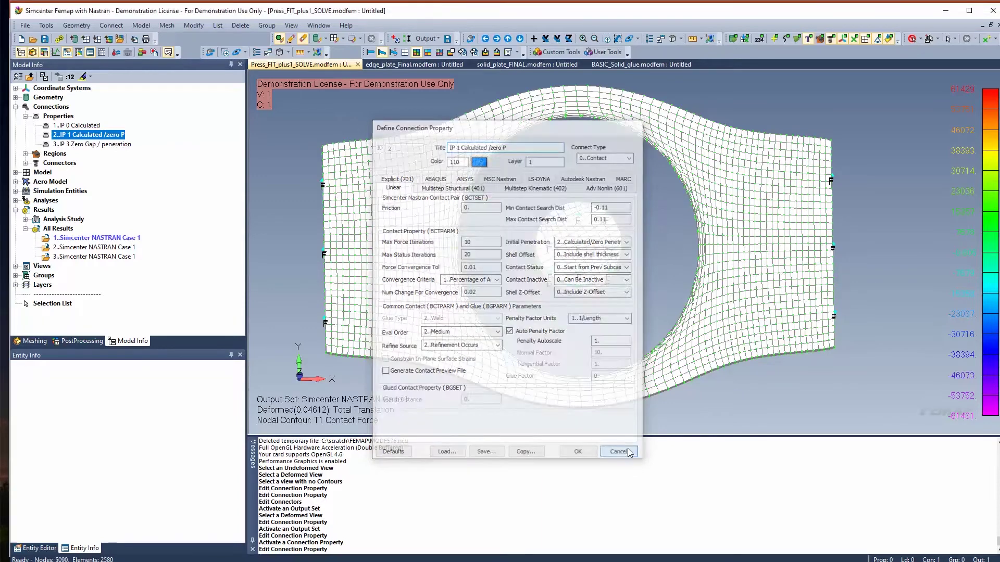
pyautogui.doubleClick(124, 248)
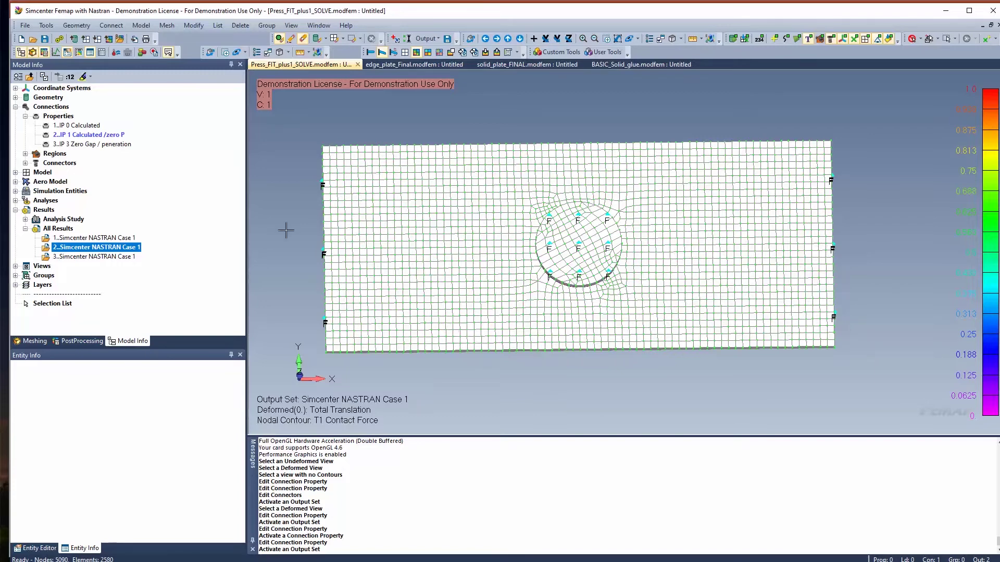
# Review the Initial Penetration setting of property 3..IP 3 Zero Gap / peneration, and activate output set 3..Simcenter NASTRAN Case 1
pyautogui.rightClick(98, 145)
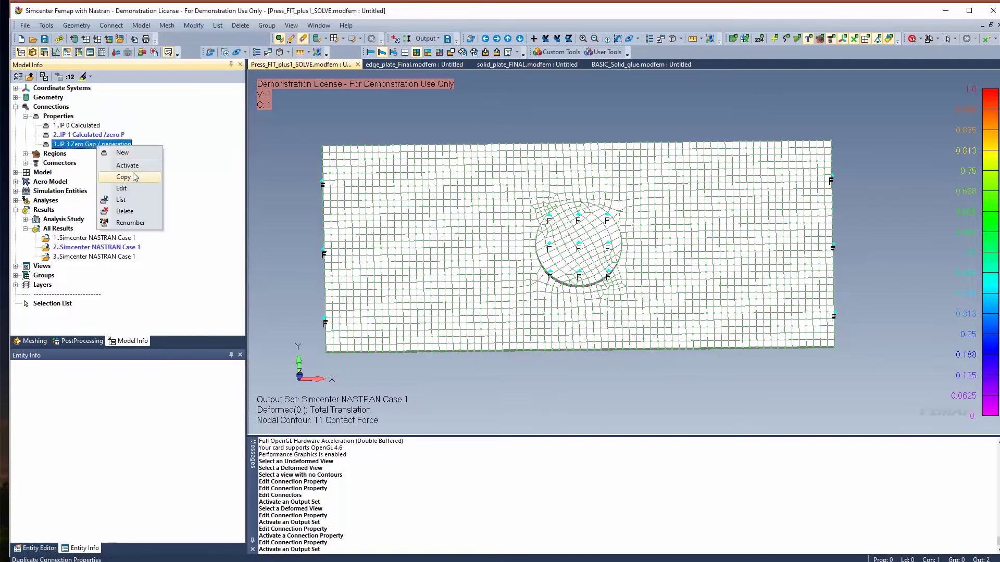
pyautogui.click(123, 189)
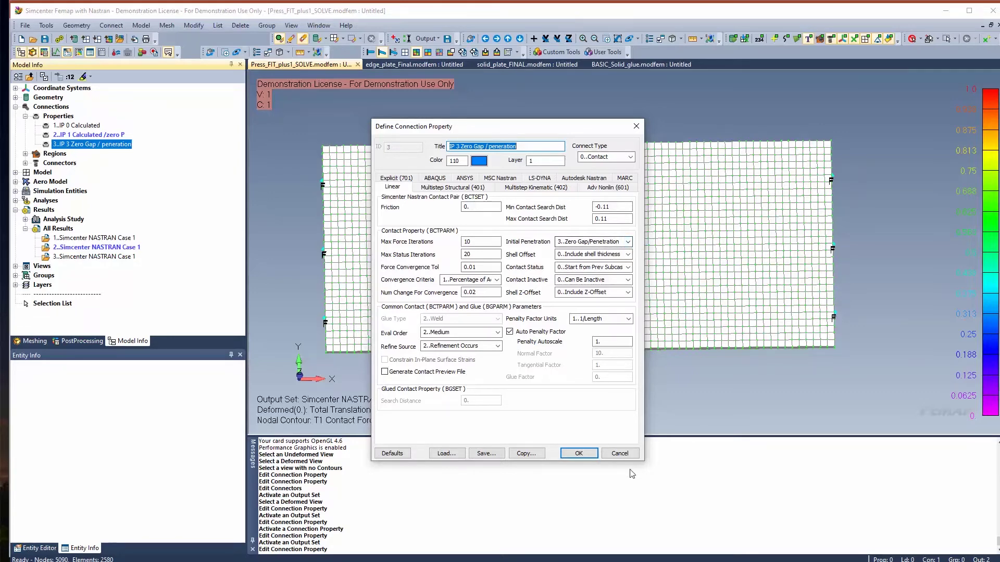
pyautogui.click(619, 453)
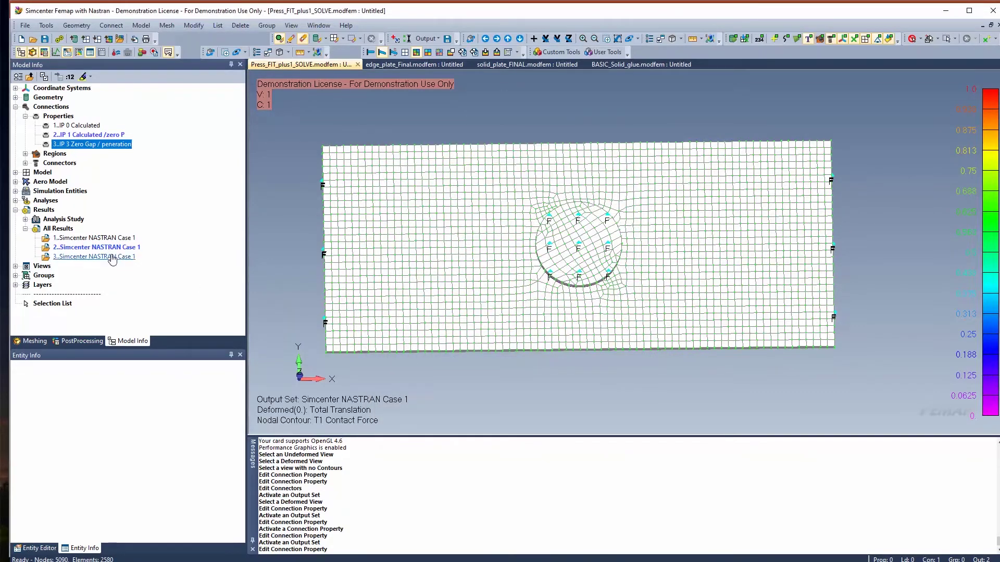
pyautogui.doubleClick(112, 257)
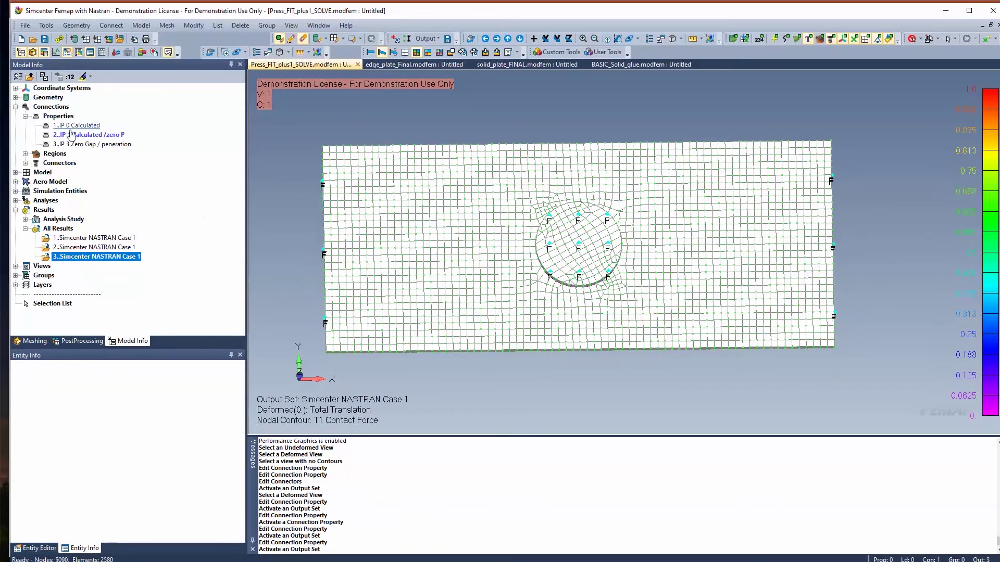
# Review the Shell Offset and the other linear contact options of connection property 1..IP 0 Calculated, leaving the property unchanged
pyautogui.rightClick(83, 126)
pyautogui.click(107, 170)
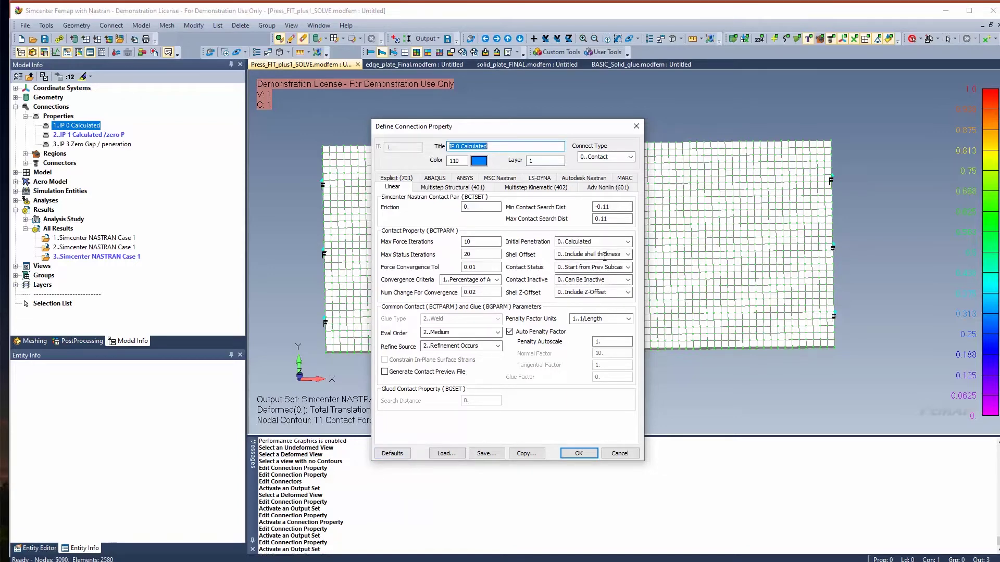
pyautogui.click(628, 254)
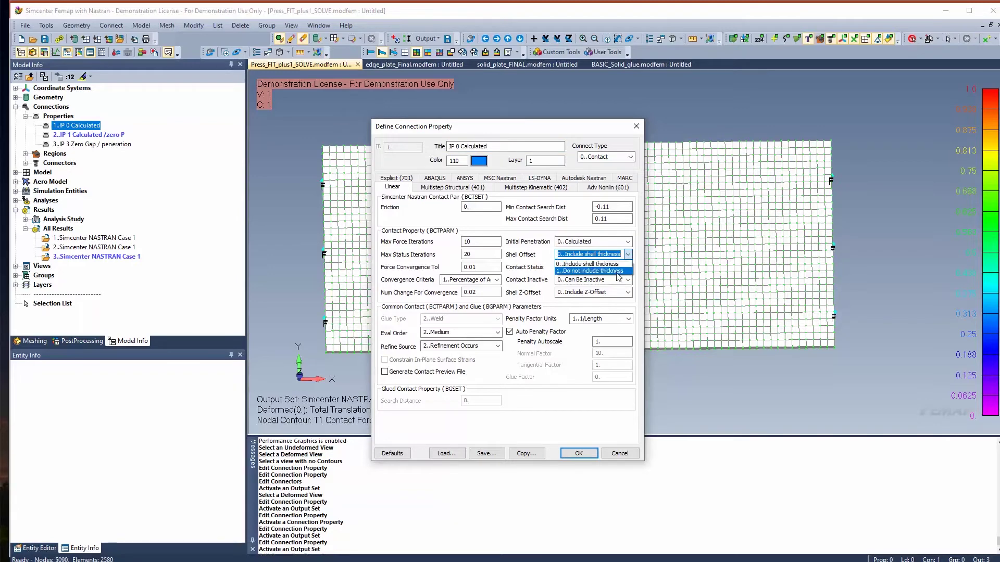
pyautogui.click(588, 264)
pyautogui.click(627, 267)
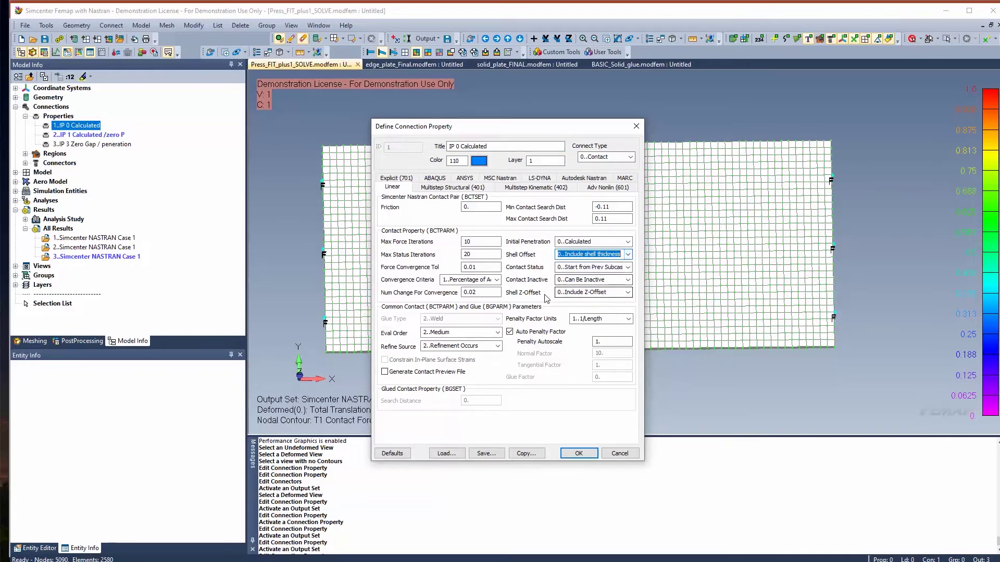
pyautogui.click(589, 273)
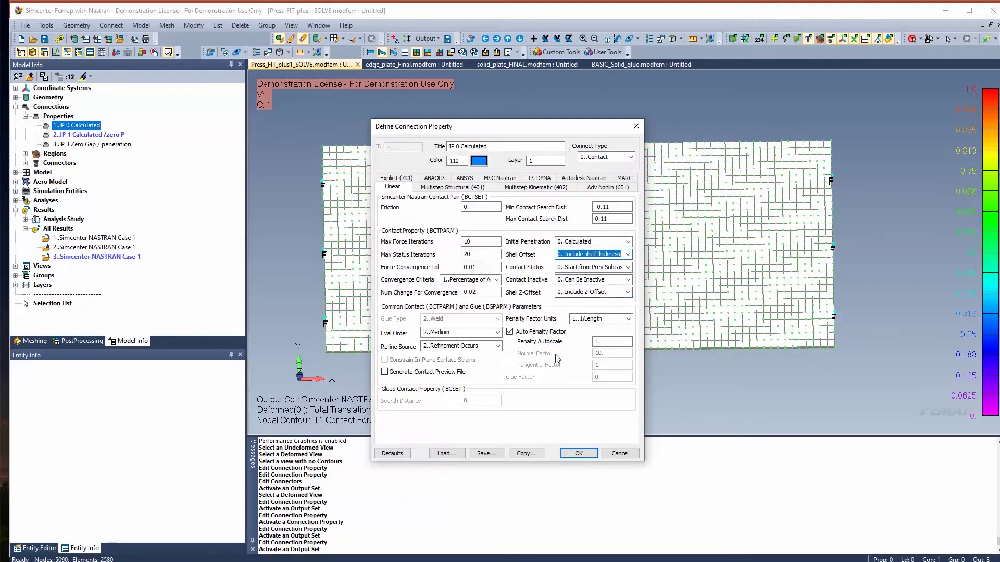
pyautogui.click(620, 453)
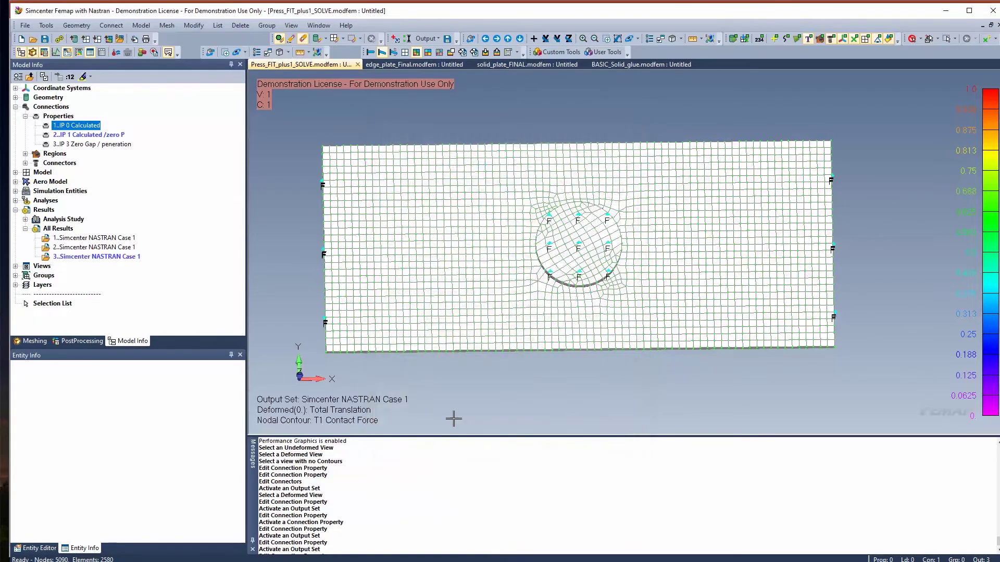
# Close Press_FIT_plus1_SOLVE.modfem without saving and inspect the joint between the tet and hex meshes in BASIC_Solid_glue.modfem
pyautogui.click(359, 66)
pyautogui.click(527, 313)
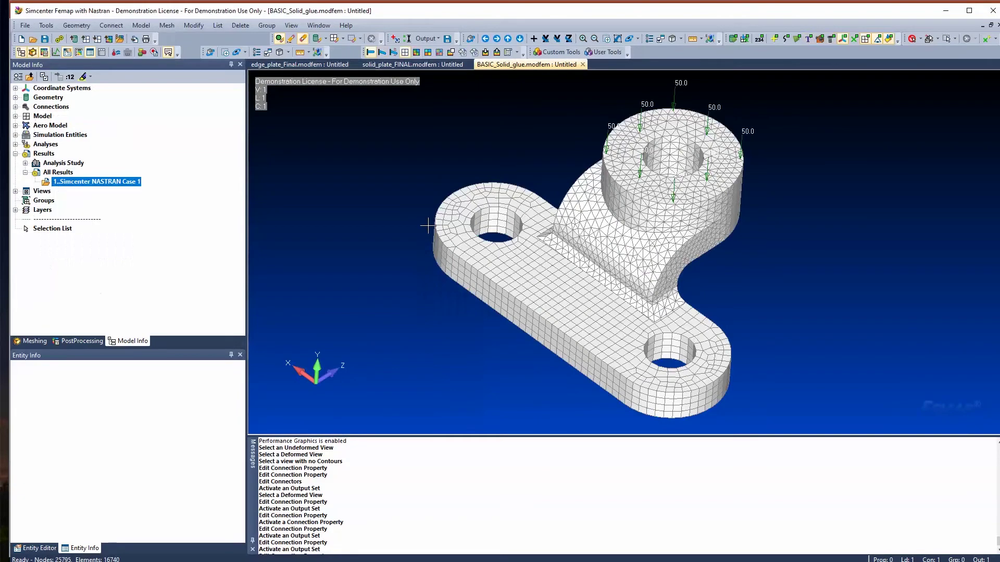
pyautogui.moveTo(613, 350)
pyautogui.mouseDown(button='middle')
pyautogui.moveTo(614, 370)
pyautogui.moveTo(613, 351)
pyautogui.mouseUp(button='middle')
pyautogui.scroll(5, 661, 306)
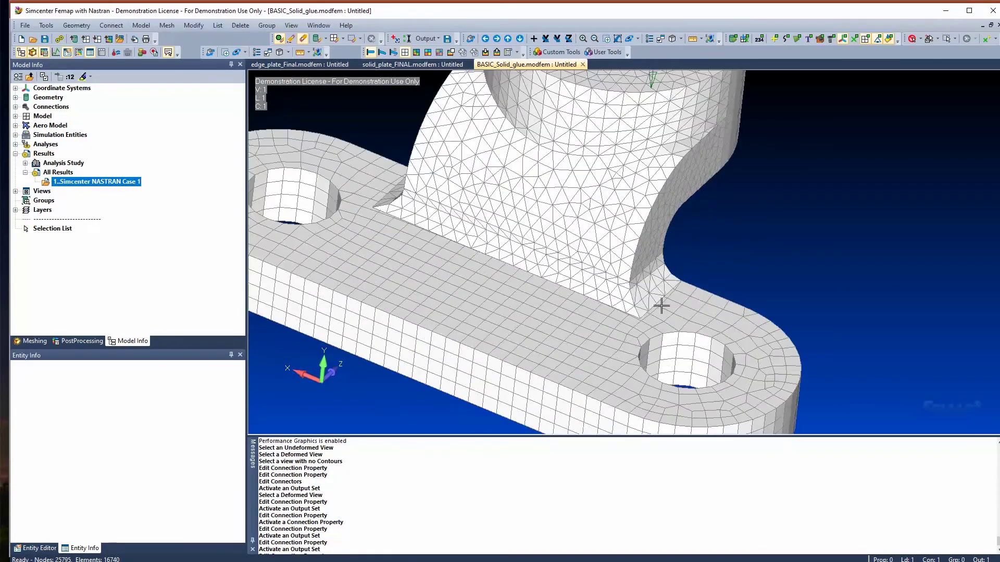
pyautogui.scroll(8, 661, 306)
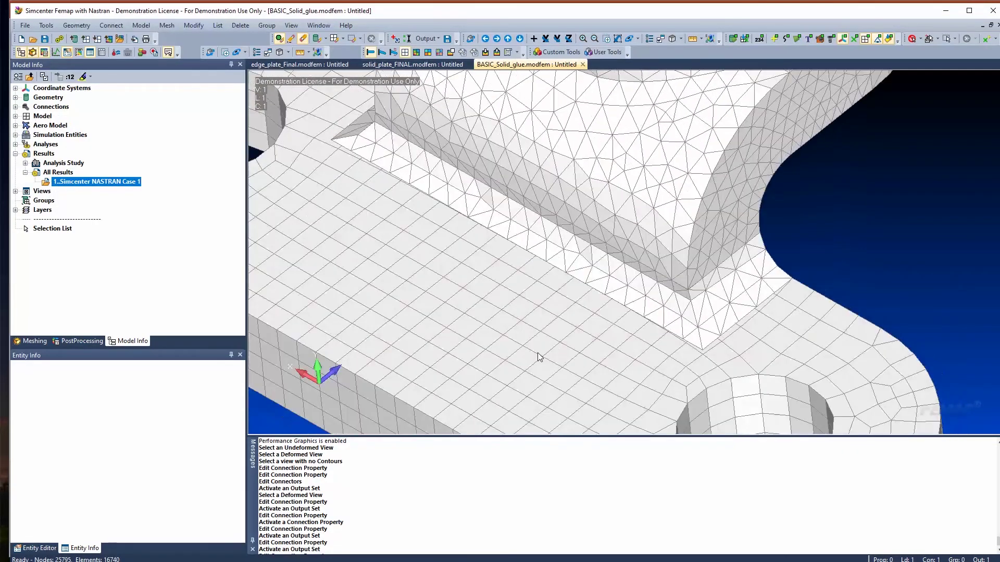
pyautogui.scroll(2, 539, 357)
# Review the linear settings of the connection property 1..Glue, including its glue type, glue factor and search distance
pyautogui.click(16, 106)
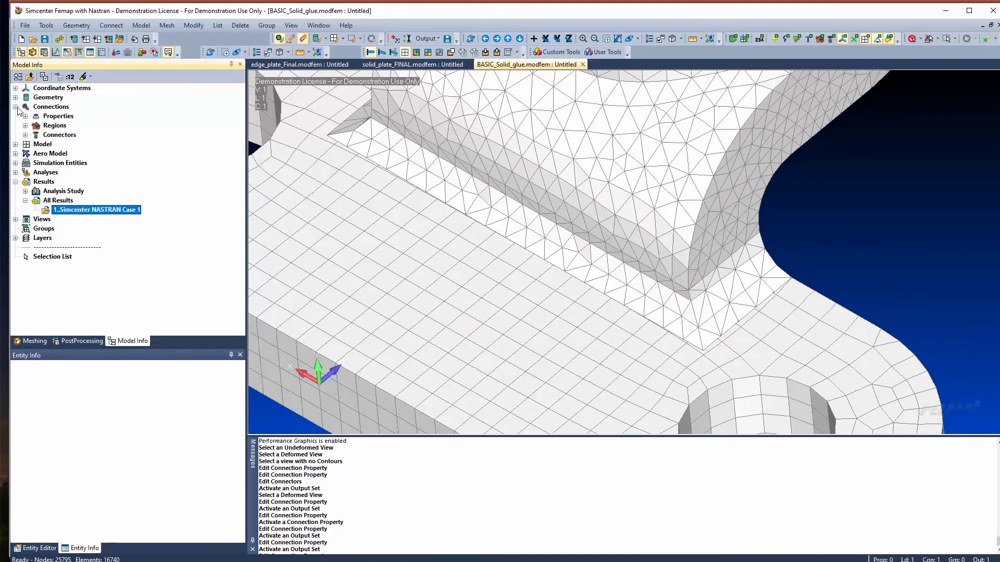
pyautogui.click(25, 116)
pyautogui.rightClick(66, 126)
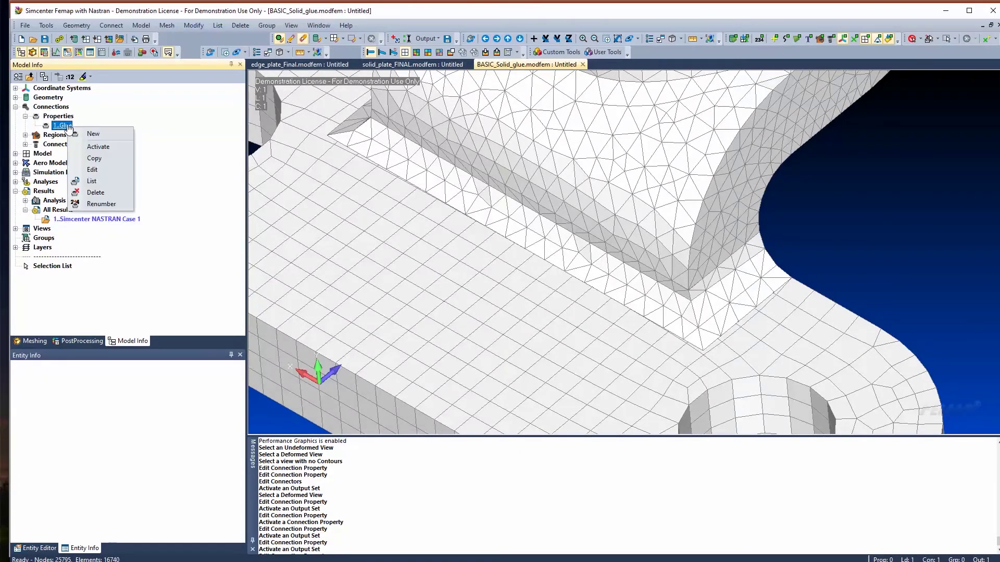
pyautogui.click(96, 170)
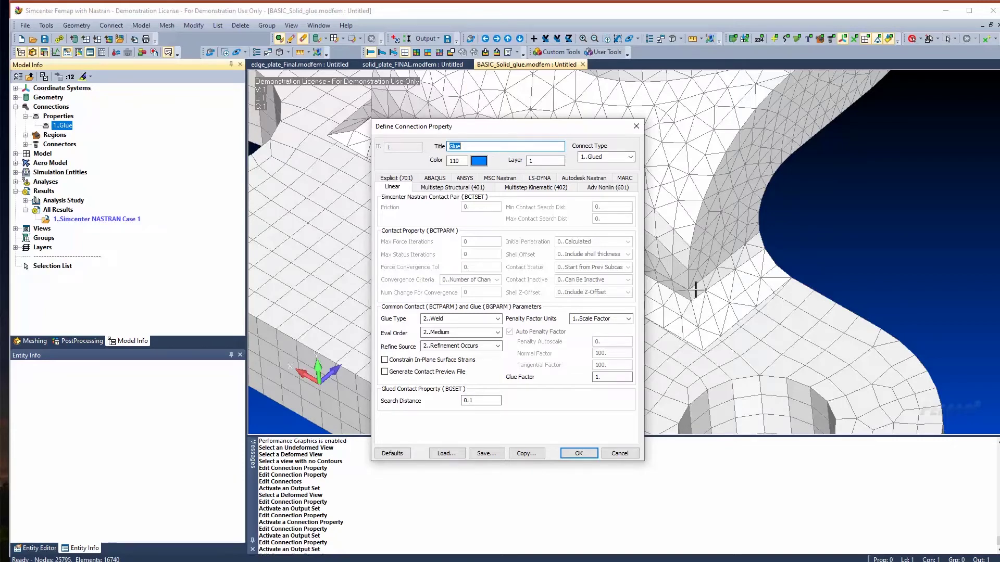
pyautogui.click(579, 453)
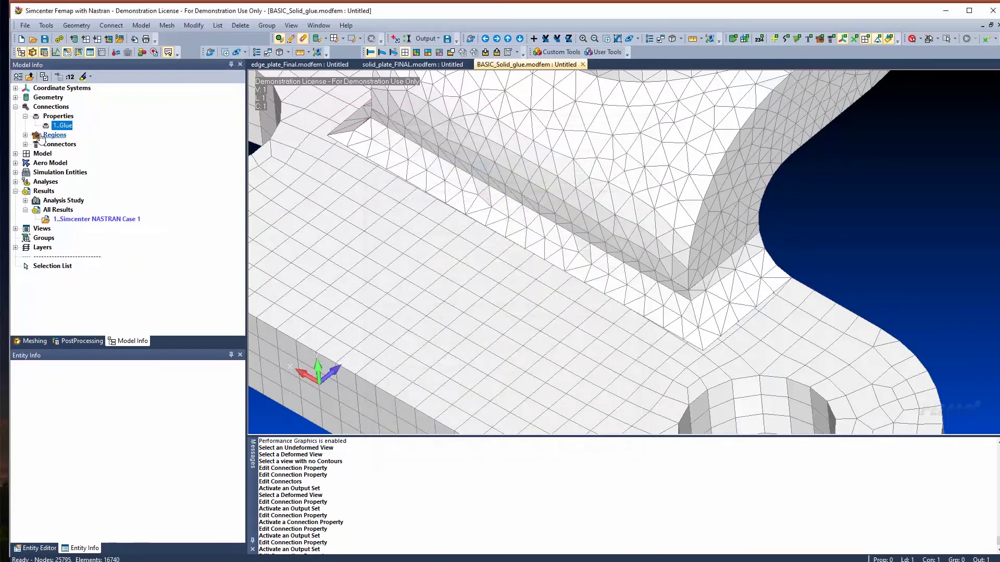
# Highlight the connection regions 1..TET and 2..HEX one after the other in the model, and turn the highlighting off again
pyautogui.click(25, 134)
pyautogui.click(69, 144)
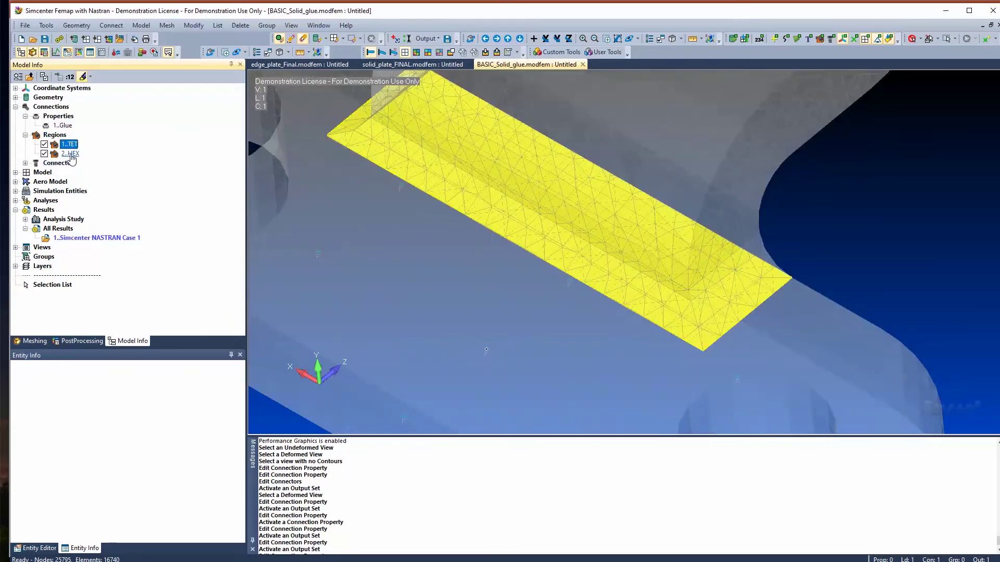
pyautogui.click(70, 153)
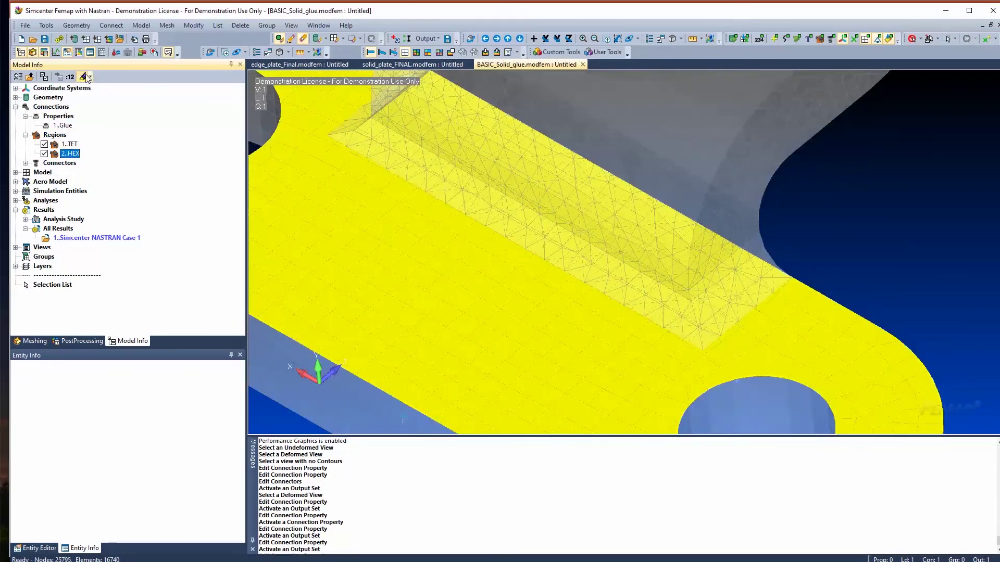
pyautogui.click(84, 77)
# Check the property and the master and slave regions assigned to connector 1..Connector without changing them
pyautogui.click(25, 163)
pyautogui.click(78, 172)
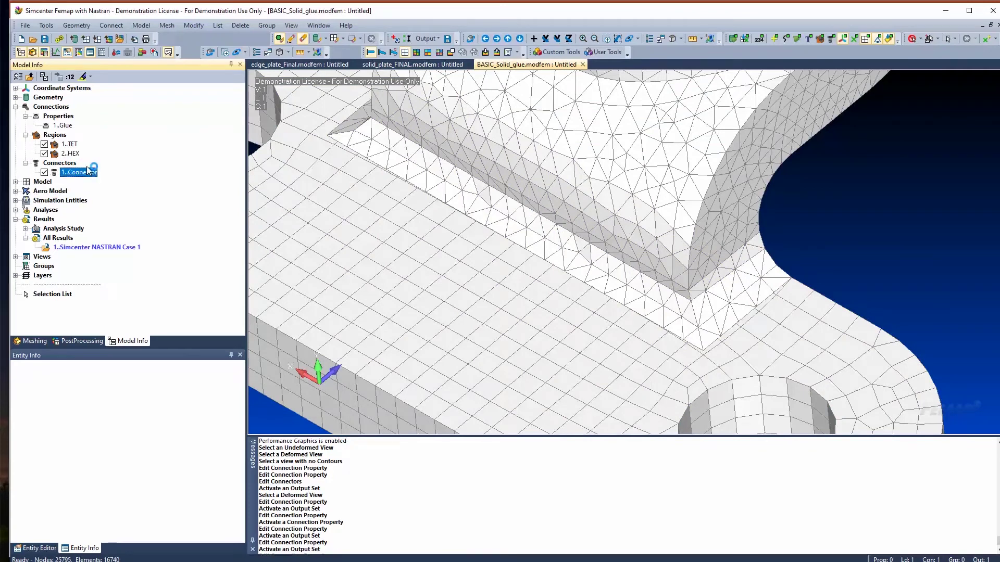
pyautogui.rightClick(88, 170)
pyautogui.click(115, 260)
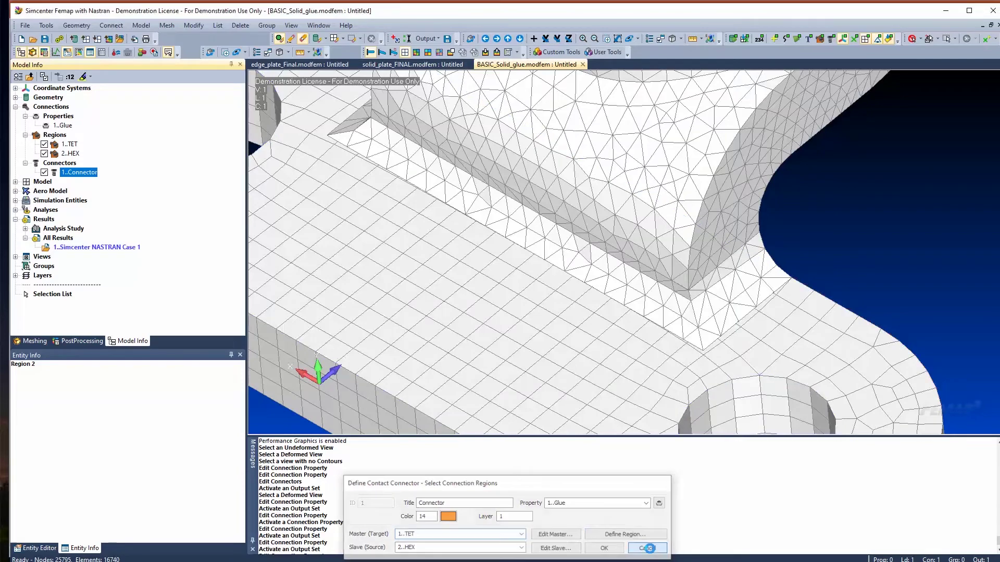
pyautogui.click(649, 548)
# Display the glued bracket deformed with Solid Von Mises Stress contours and inspect the stress across the glued joint
pyautogui.scroll(-5, 542, 323)
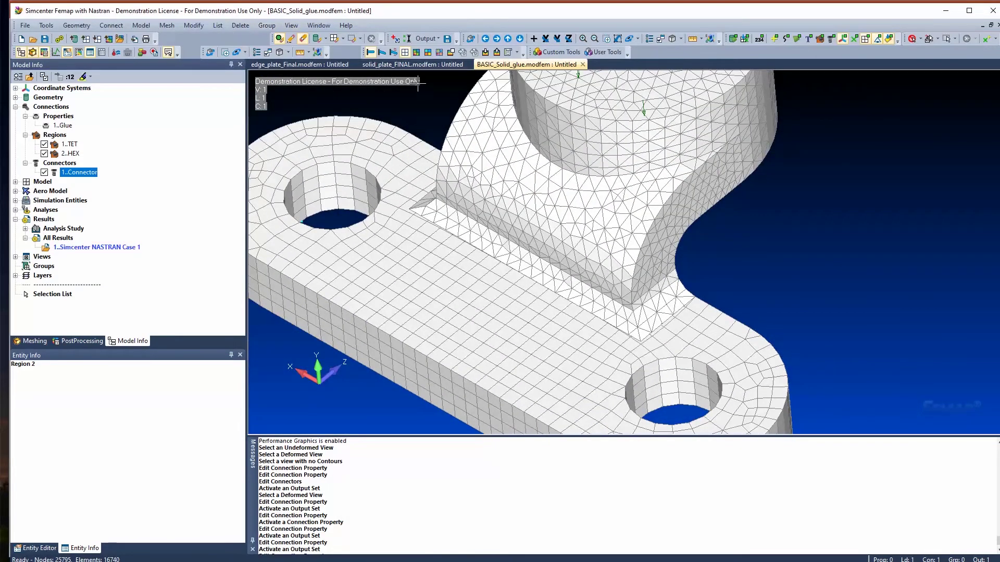
pyautogui.click(394, 53)
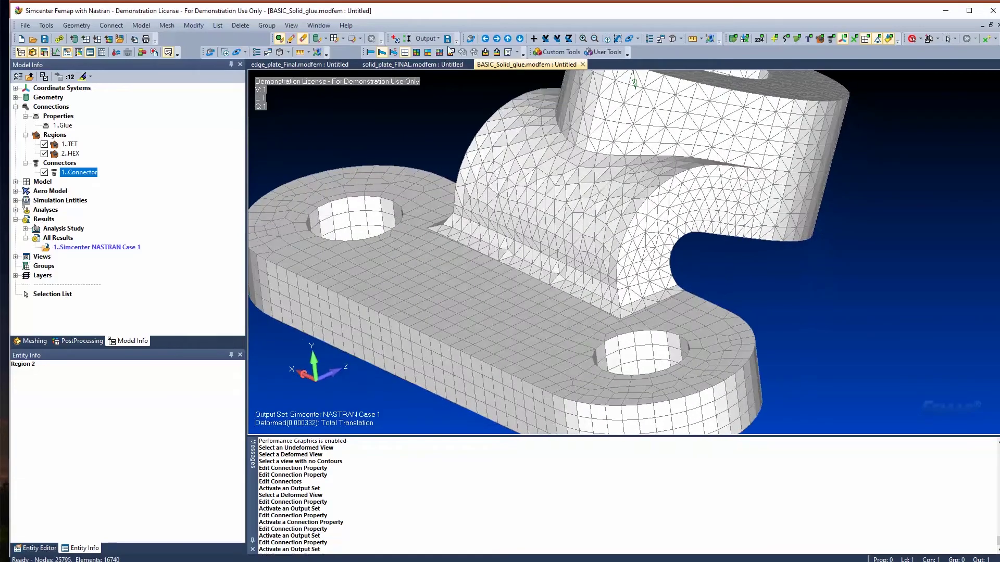
pyautogui.click(416, 52)
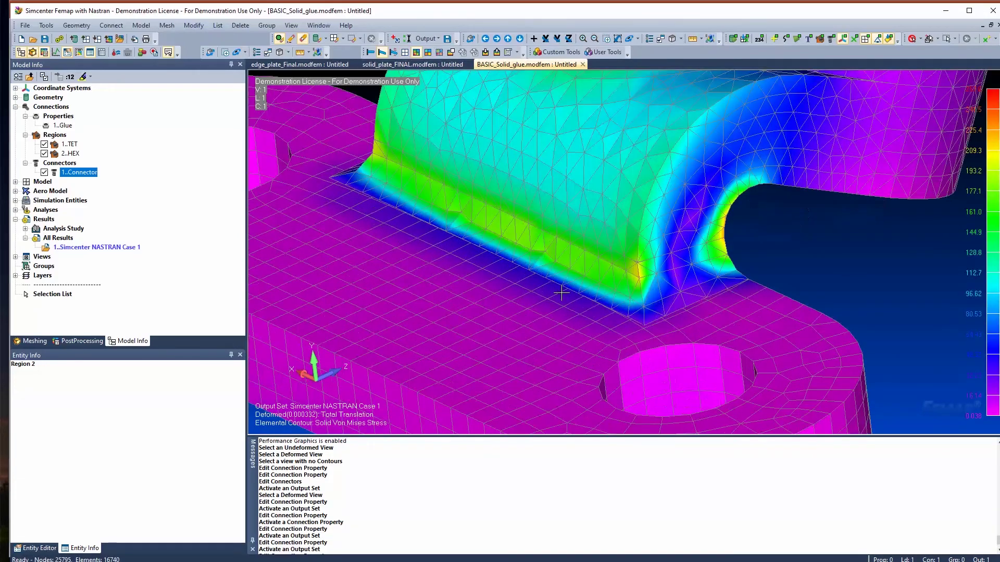
pyautogui.scroll(4, 612, 329)
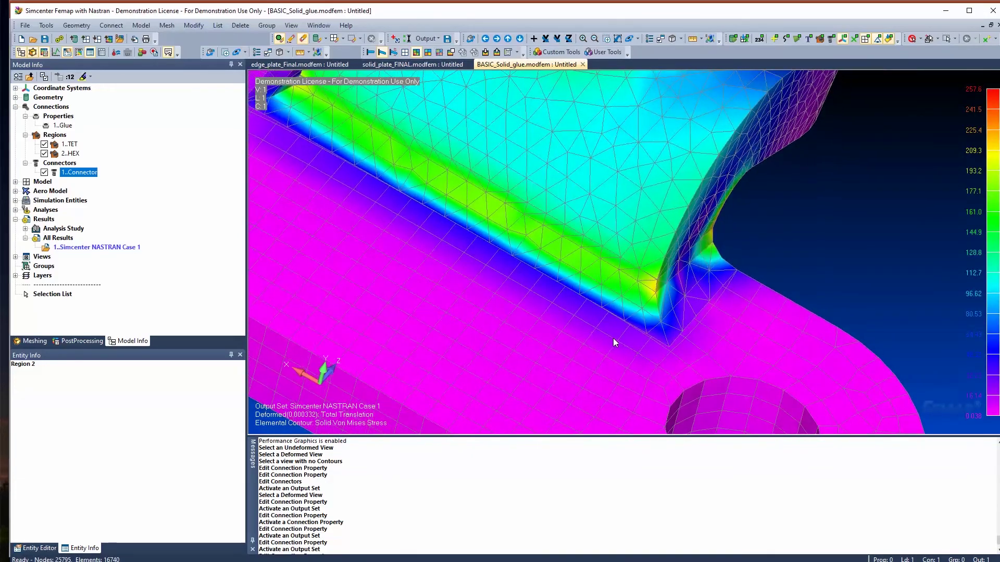
pyautogui.scroll(-4, 464, 239)
pyautogui.moveTo(464, 240); pyautogui.dragTo(439, 265, button='middle')
pyautogui.scroll(5, 648, 297)
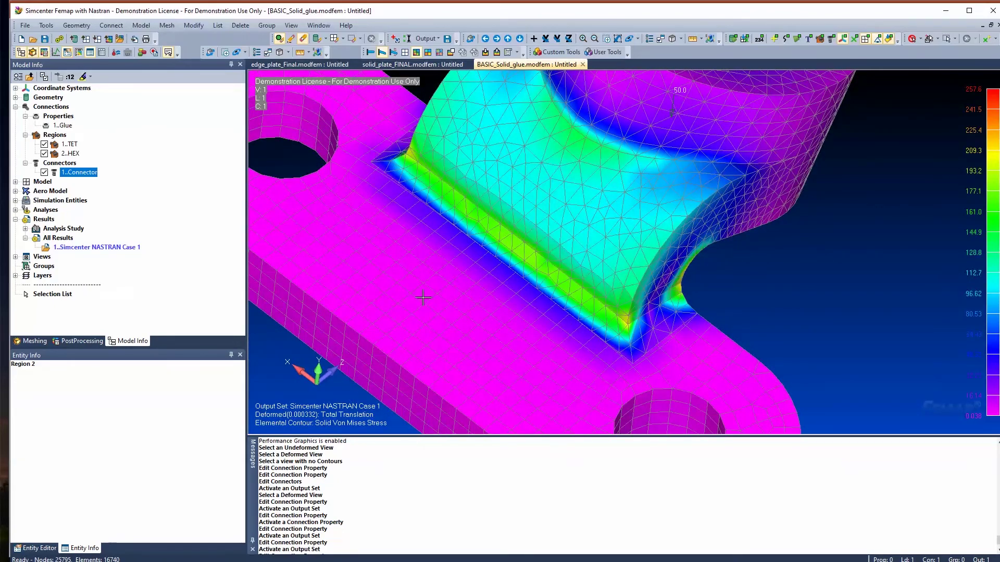
# Set the contour style to IsoSurface to examine stress through the glued joint, and close BASIC_Solid_glue.modfem without saving
pyautogui.click(79, 341)
pyautogui.click(39, 99)
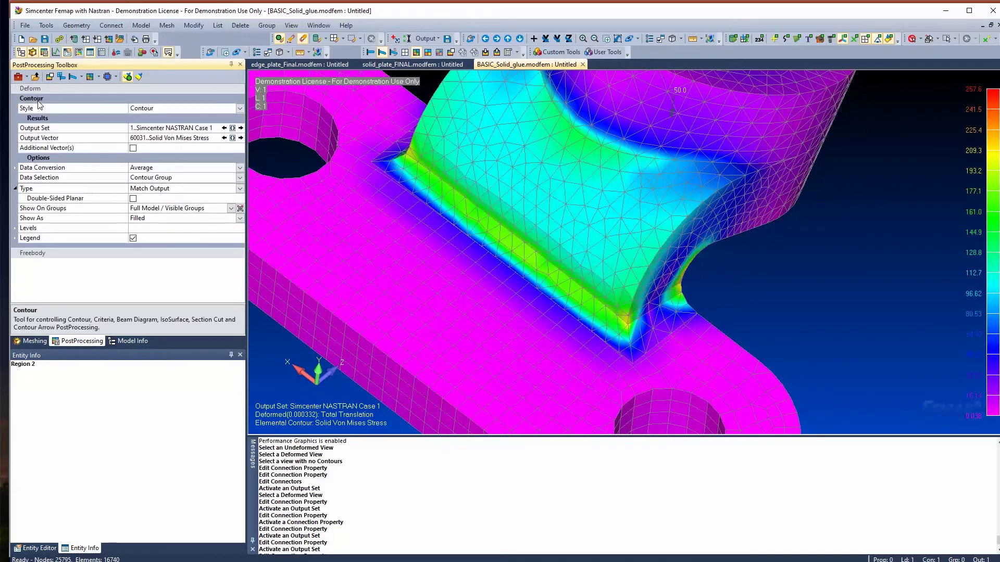
pyautogui.click(235, 109)
pyautogui.click(236, 110)
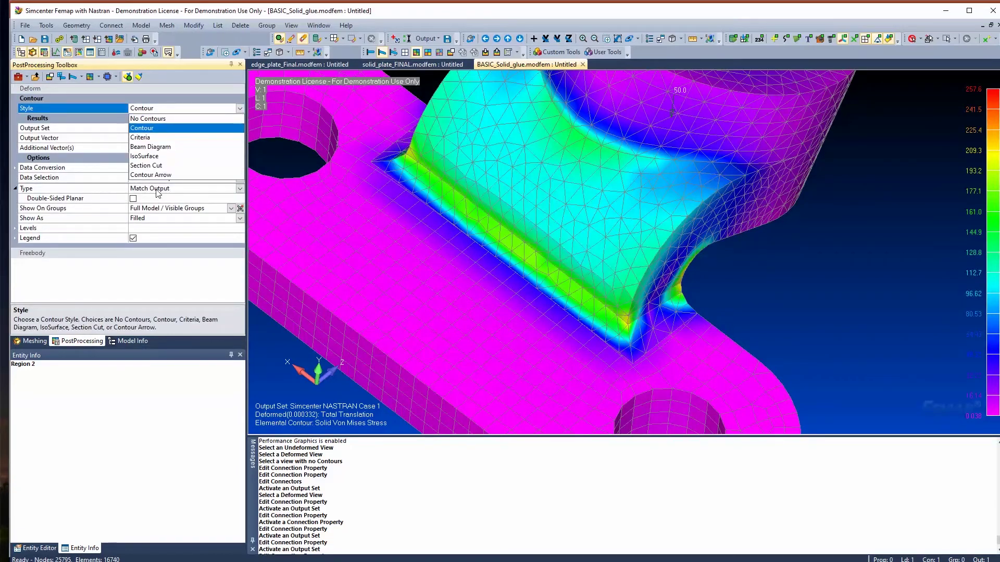
pyautogui.click(151, 156)
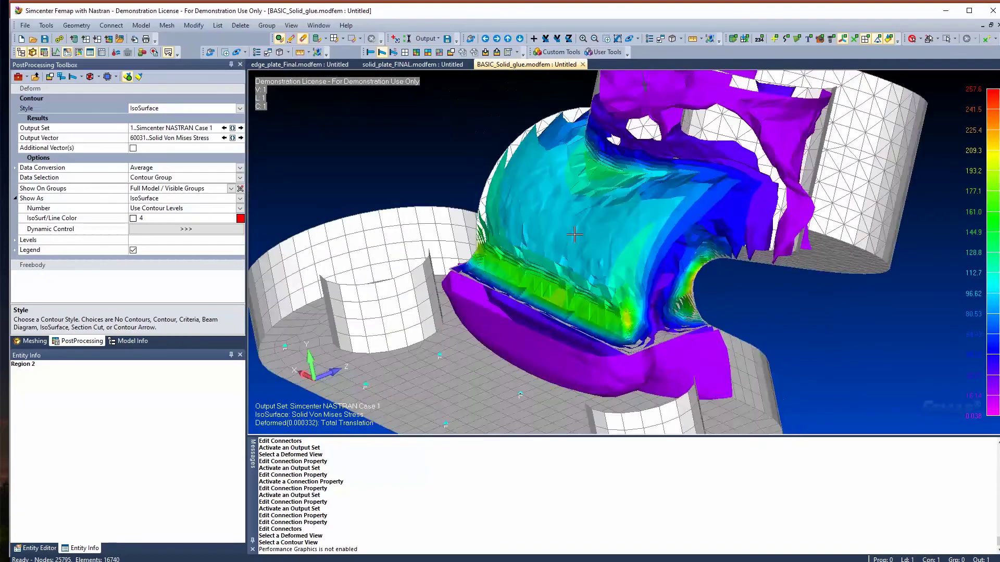
pyautogui.moveTo(574, 234); pyautogui.dragTo(401, 203, button='middle')
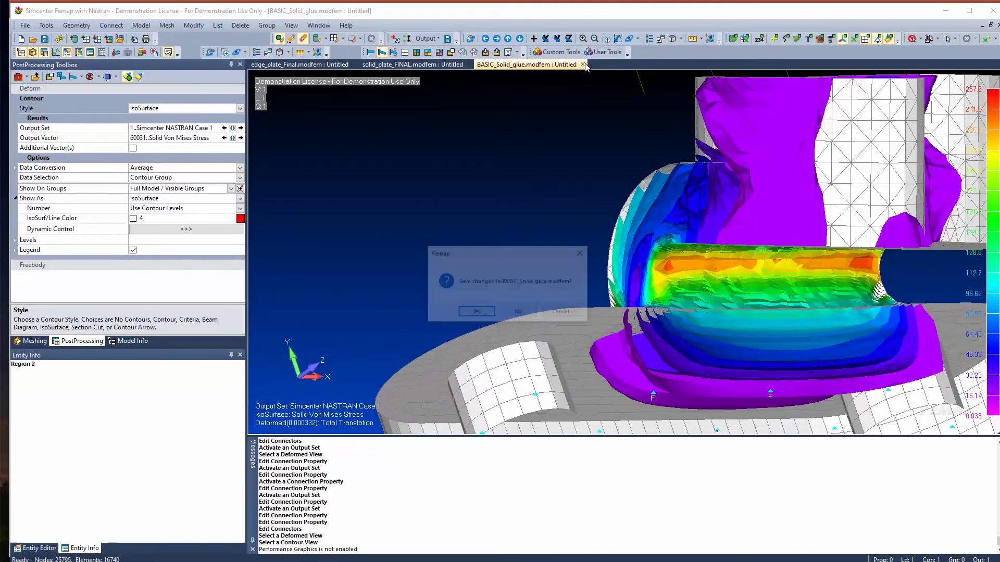
pyautogui.click(518, 312)
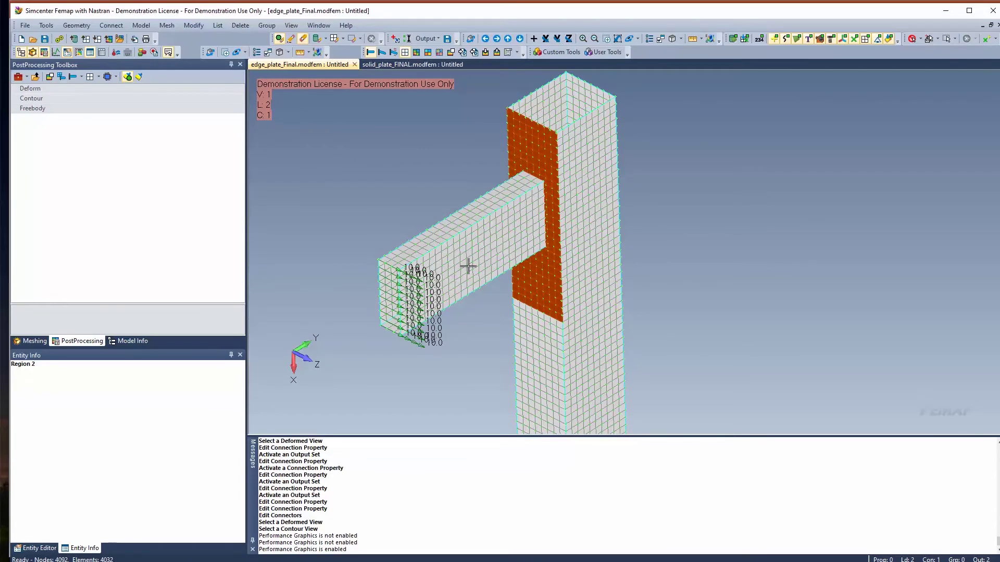
# Display the edge_plate_Final model deformed with Plate Top VonMises Stress contours, hiding its geometry and connection regions
pyautogui.moveTo(364, 318); pyautogui.dragTo(659, 189, button='middle')
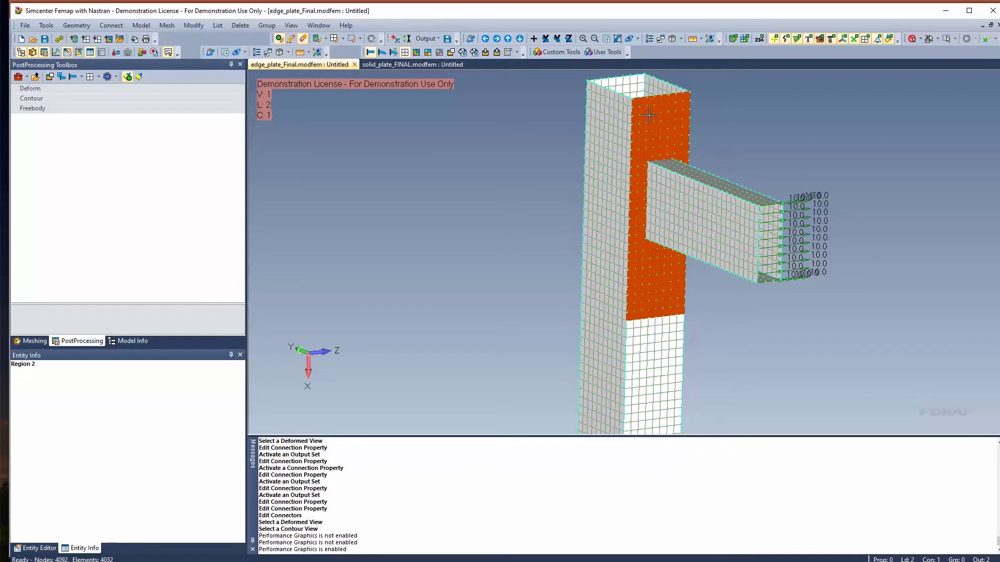
pyautogui.click(381, 52)
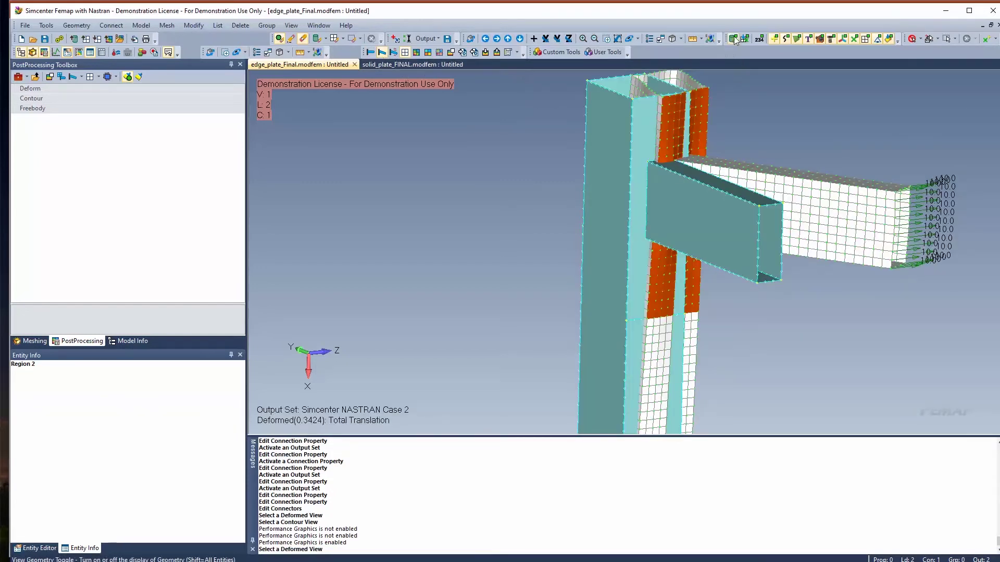
pyautogui.click(416, 53)
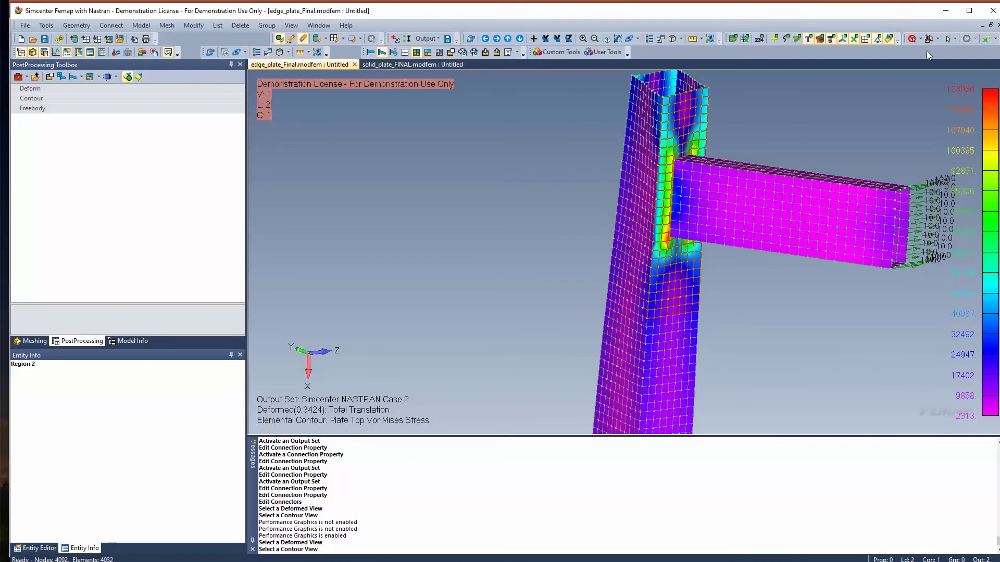
pyautogui.click(819, 37)
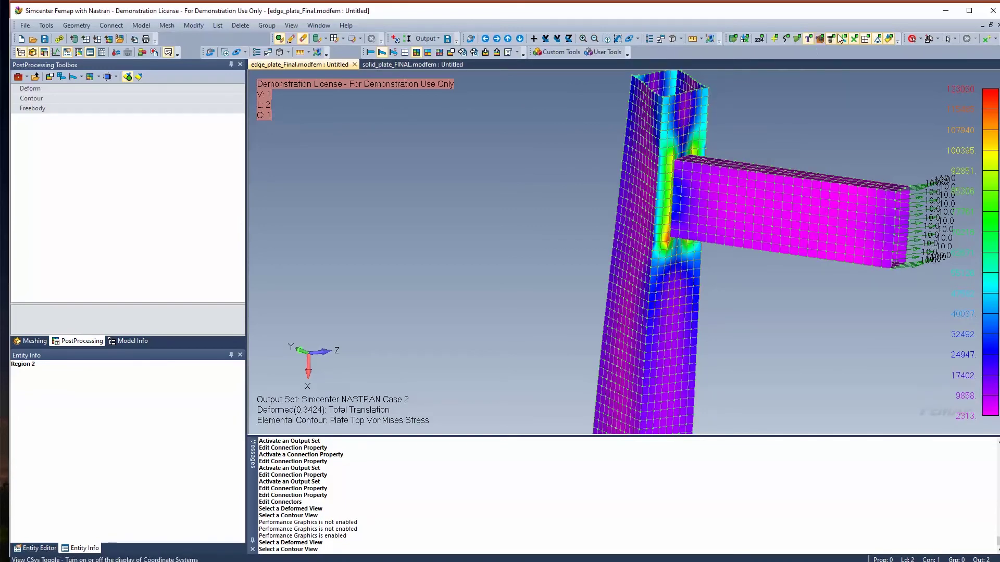
pyautogui.moveTo(703, 182); pyautogui.dragTo(525, 166, button='middle')
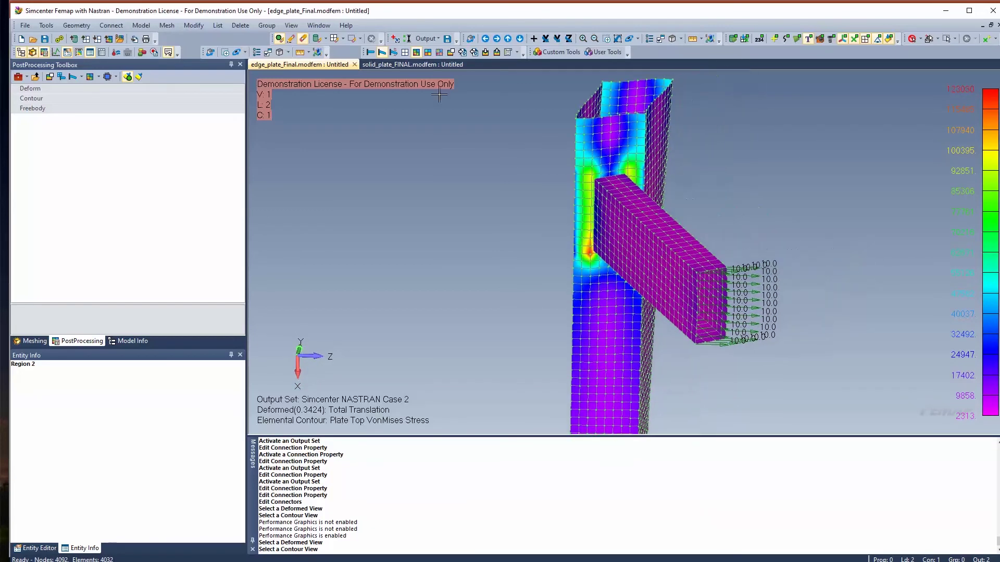
# Display the solid_plate_FINAL model deformed with Plate Top VonMises Stress contours and inspect the bent plate
pyautogui.click(416, 64)
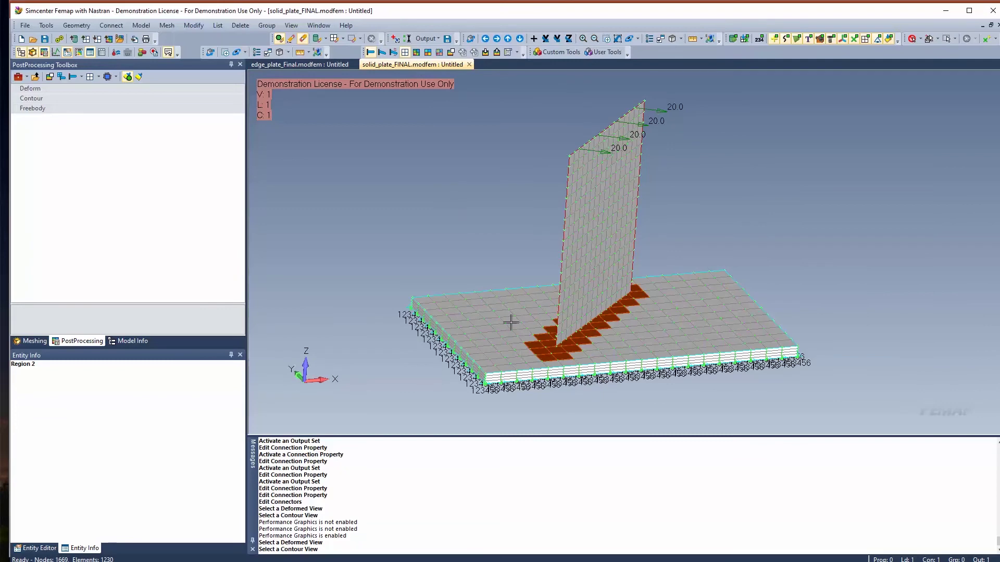
pyautogui.moveTo(510, 323)
pyautogui.mouseDown(button='middle')
pyautogui.moveTo(582, 373)
pyautogui.moveTo(491, 327)
pyautogui.mouseUp(button='middle')
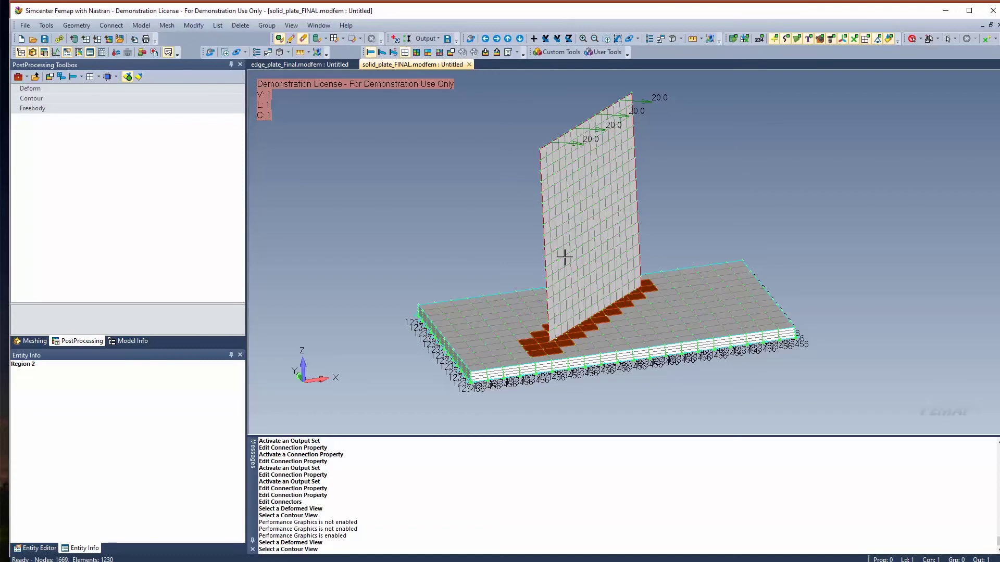
pyautogui.click(382, 52)
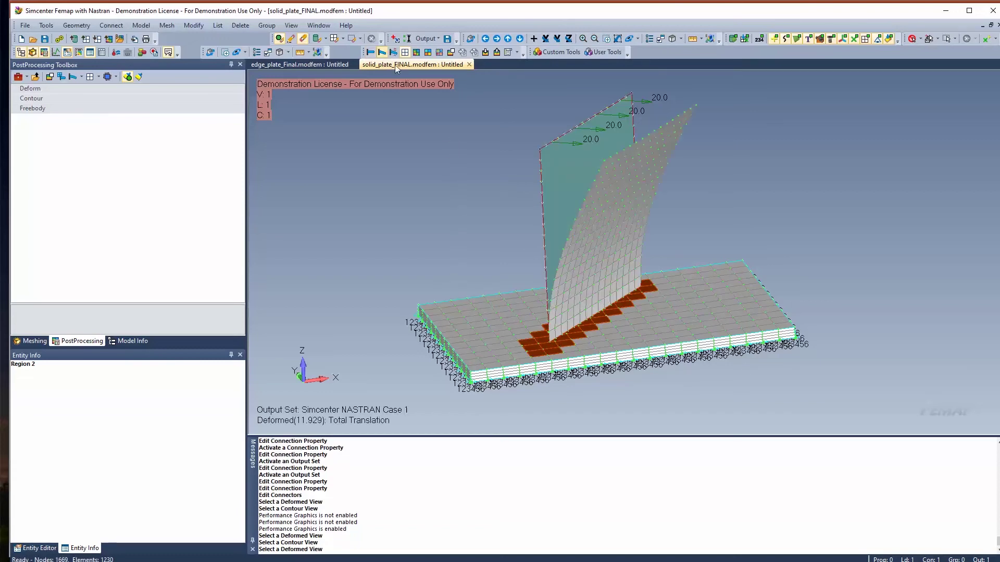
pyautogui.moveTo(534, 256); pyautogui.dragTo(558, 254)
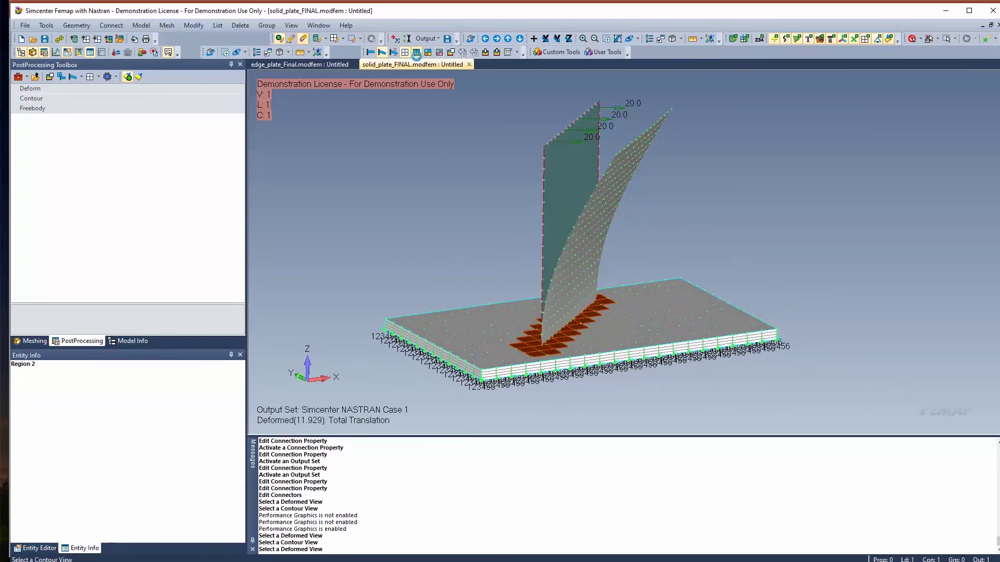
pyautogui.click(416, 52)
pyautogui.moveTo(524, 368); pyautogui.dragTo(518, 397)
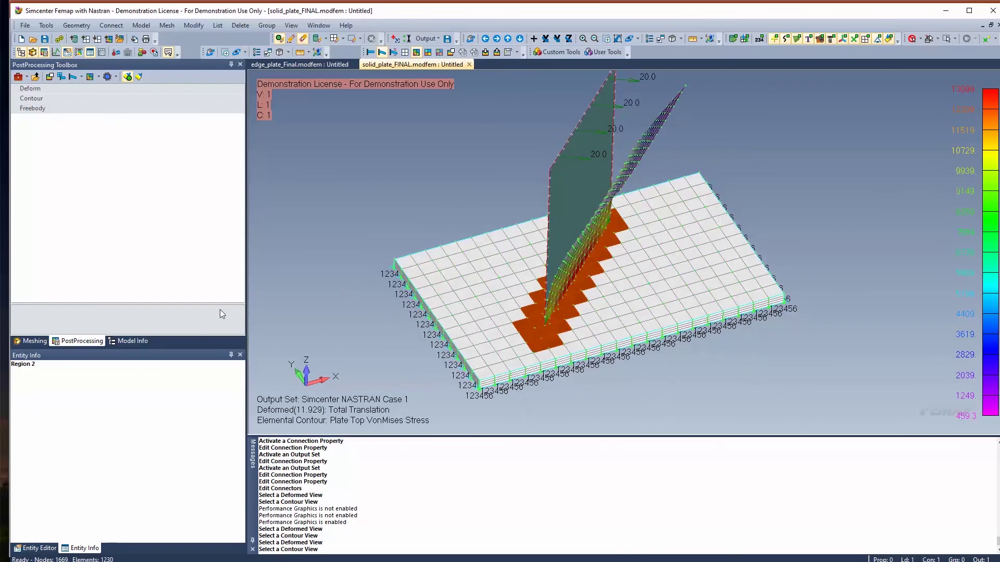
# Hide the surfaces, curves and connection regions of the solid-plate model to expose the contoured mesh
pyautogui.click(796, 38)
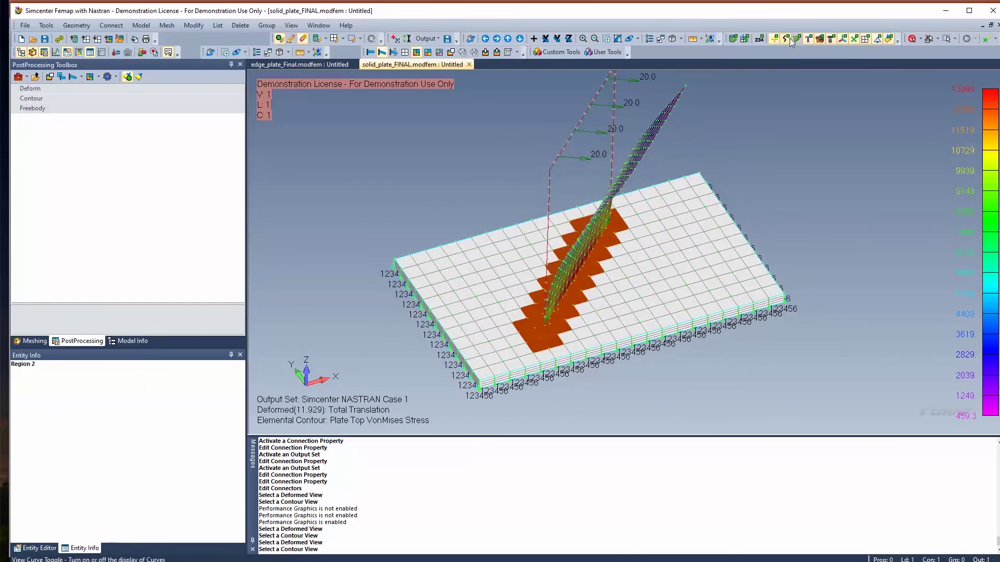
pyautogui.click(787, 39)
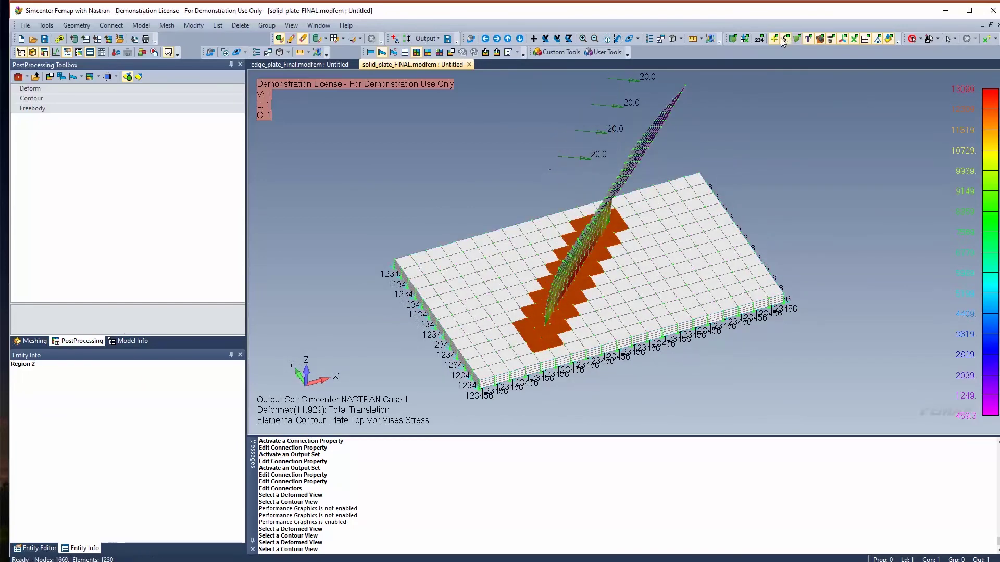
pyautogui.click(820, 40)
pyautogui.moveTo(309, 328); pyautogui.dragTo(542, 234)
# Enable additional contour vectors and add 60031..Solid Von Mises Stress, so the solid base is contoured together with the plate
pyautogui.click(31, 98)
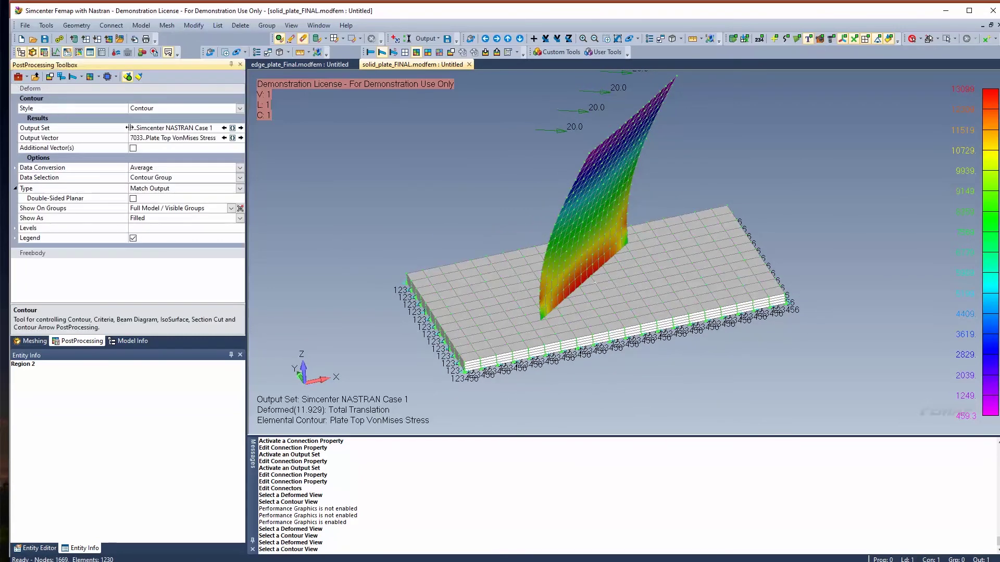
pyautogui.click(134, 149)
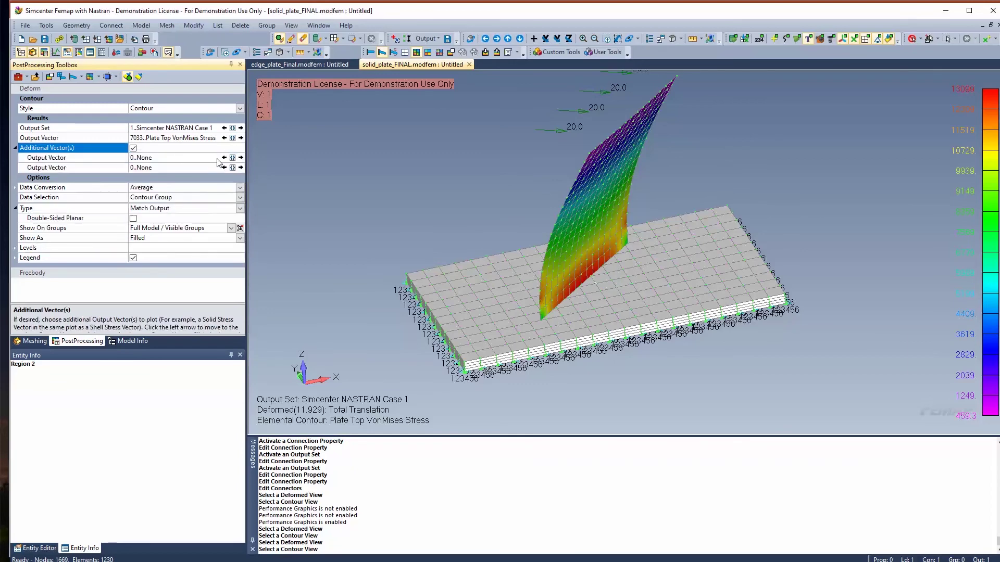
pyautogui.click(230, 158)
pyautogui.moveTo(230, 158); pyautogui.dragTo(237, 265)
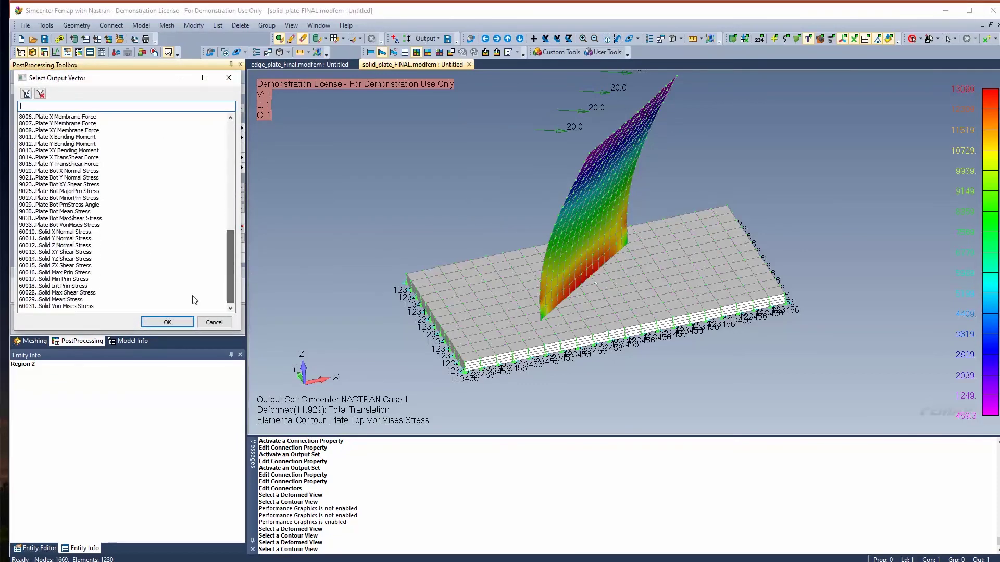
pyautogui.click(194, 306)
pyautogui.click(168, 322)
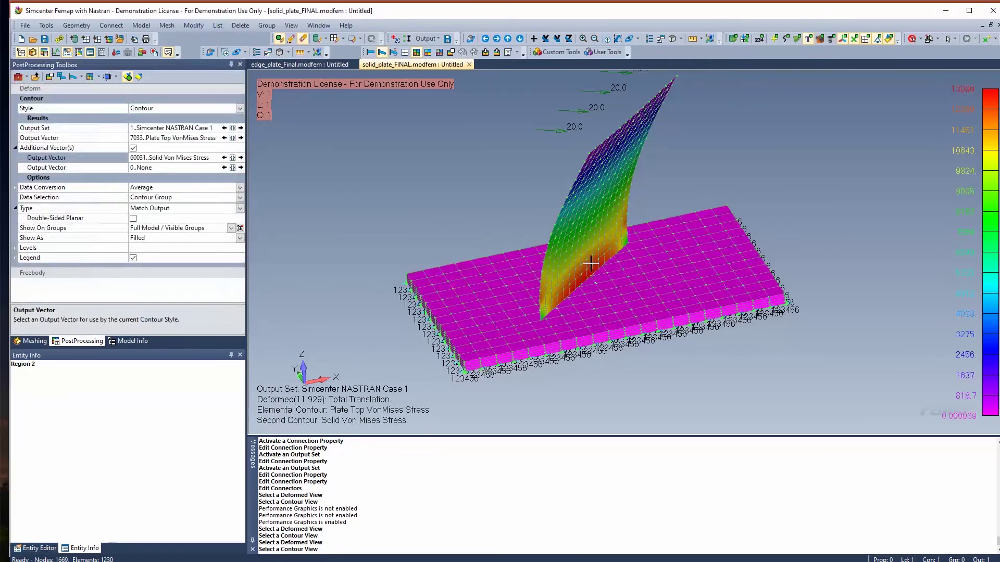
pyautogui.moveTo(521, 234); pyautogui.dragTo(458, 221, button='middle')
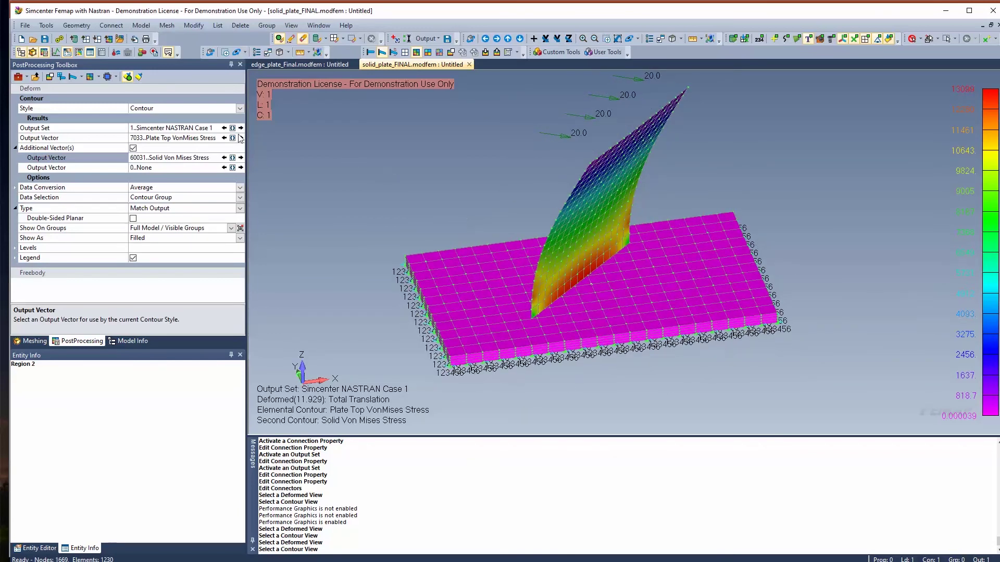
# Disable the additional contour vectors and close solid_plate_FINAL.modfem without saving
pyautogui.click(133, 148)
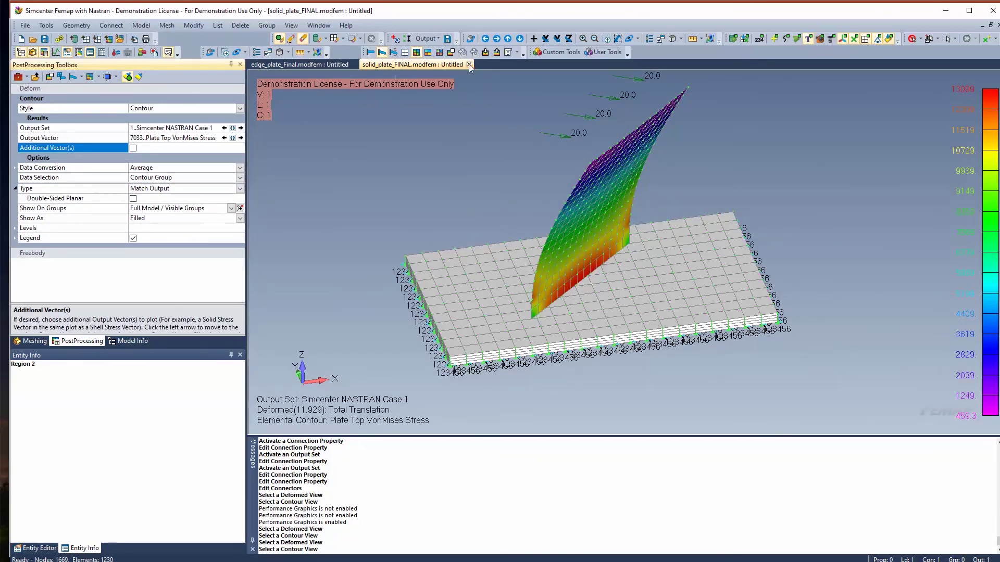
pyautogui.click(468, 64)
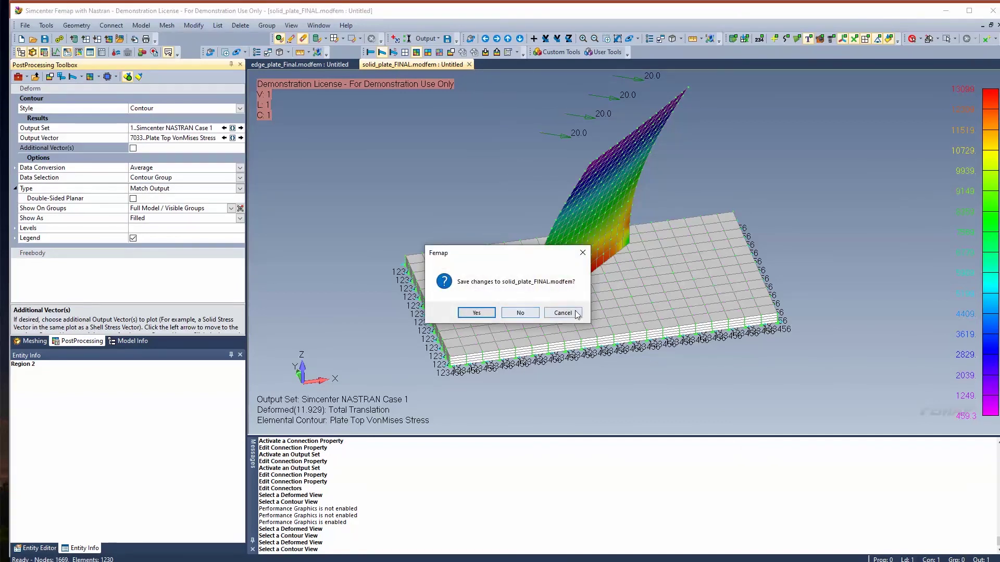
pyautogui.click(519, 312)
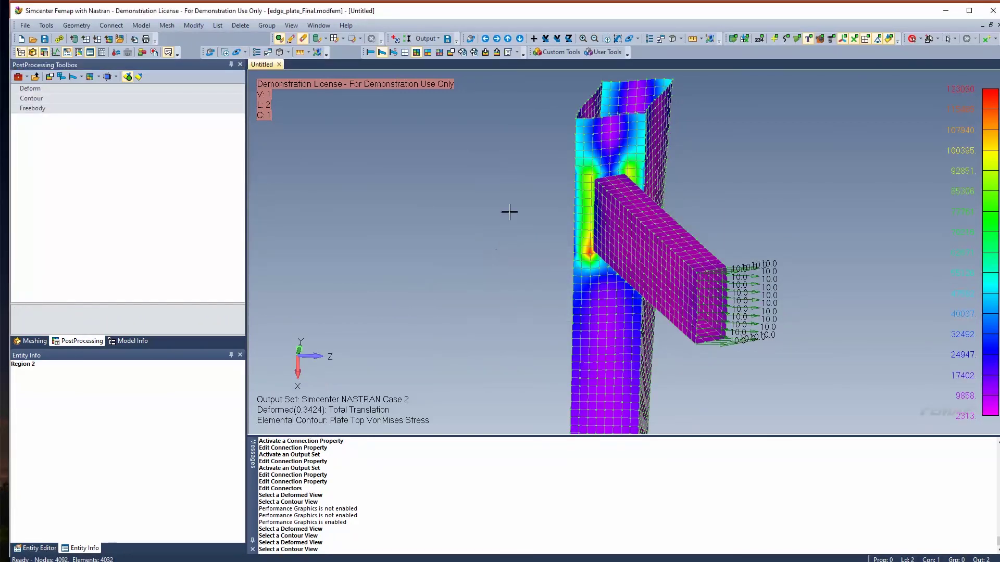